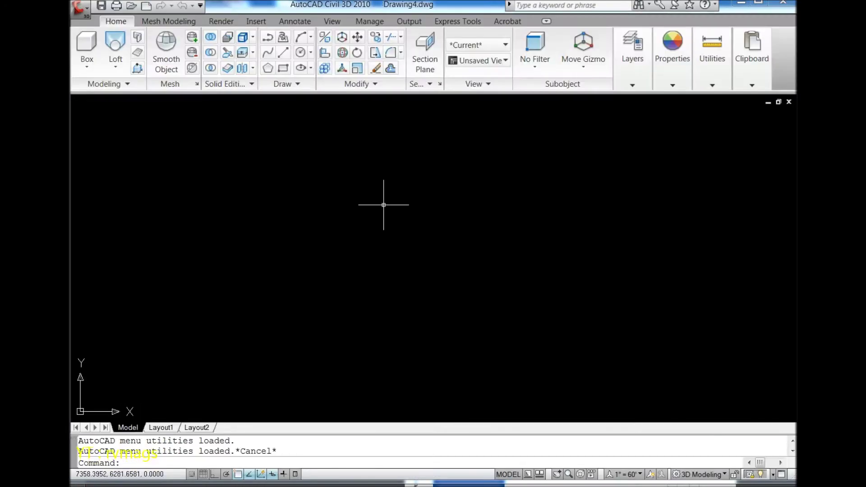
Switch the empty drawing's visual style from 2D Wireframe to Conceptual
{"action": "left_click", "coordinate": [478, 45]}
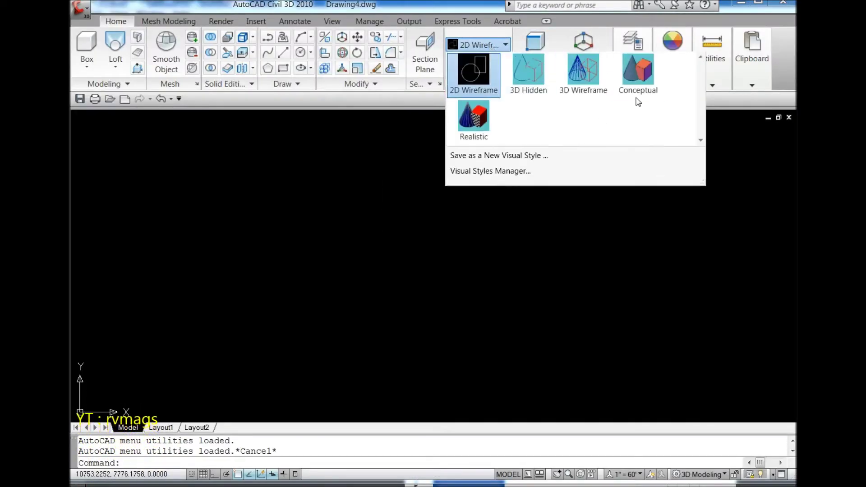
{"action": "left_click", "coordinate": [614, 105]}
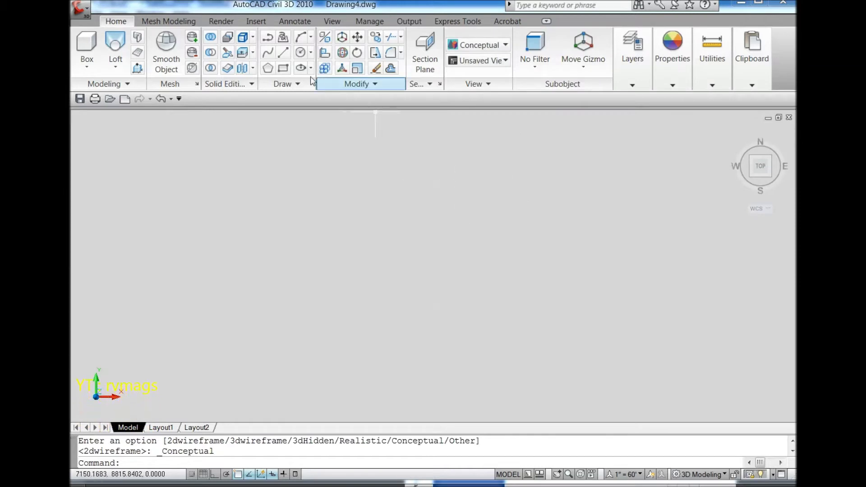
Draw the first circle with a diameter of 255
{"action": "left_click", "coordinate": [301, 52]}
{"action": "left_click", "coordinate": [454, 258]}
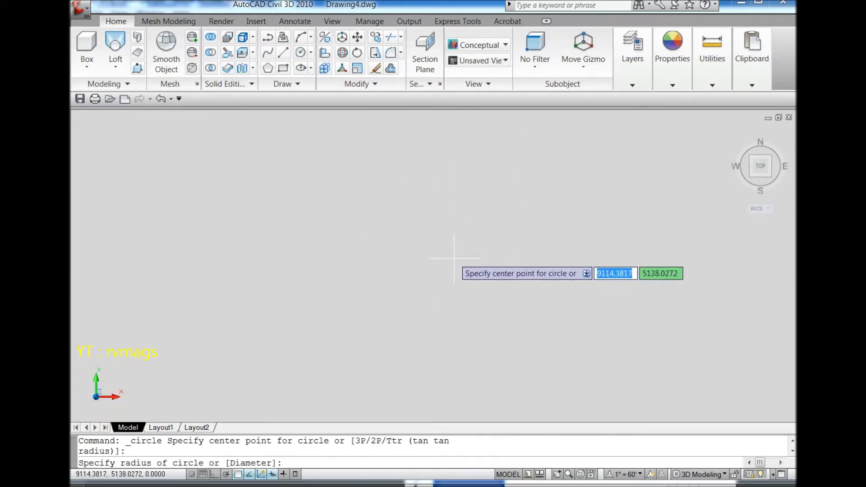
{"action": "type", "text": "d"}
{"action": "key", "text": "Return"}
{"action": "type", "text": "255"}
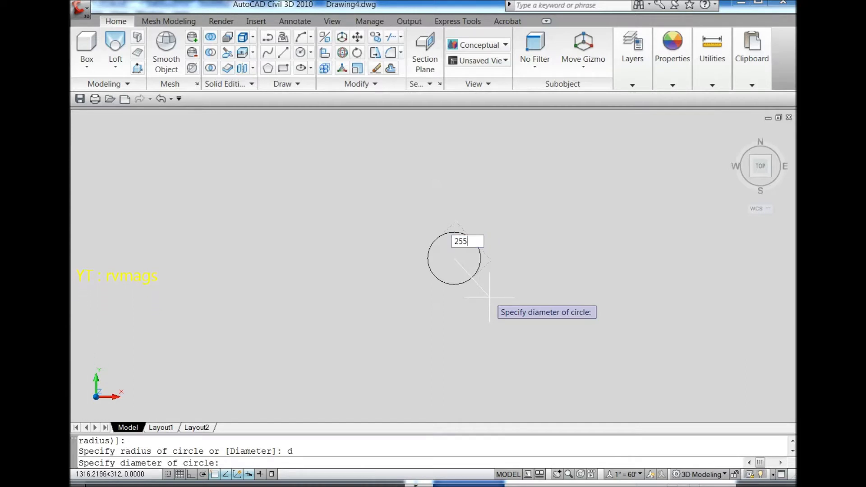
{"action": "key", "text": "Return"}
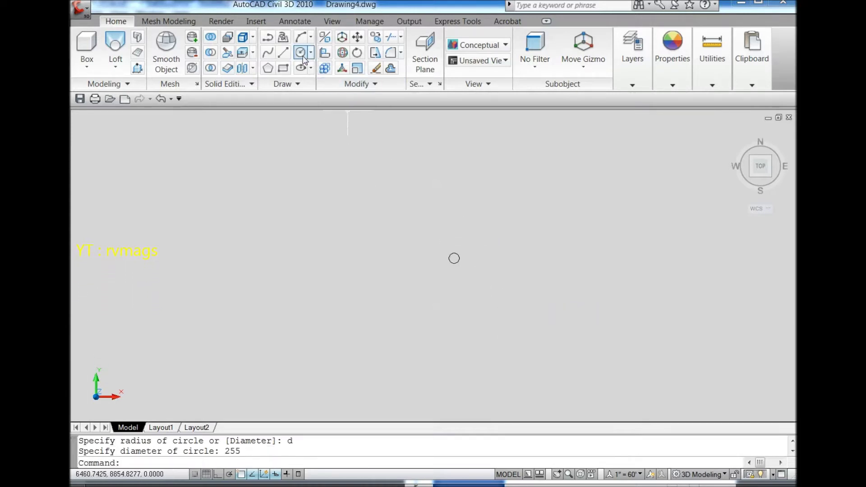
Draw a concentric circle of diameter 315 on the same centre
{"action": "left_click", "coordinate": [300, 53]}
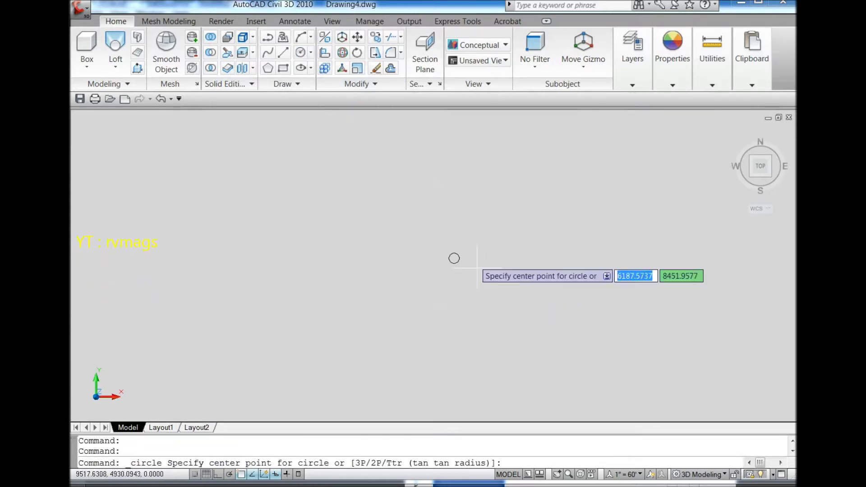
{"action": "left_click", "coordinate": [453, 263]}
{"action": "key", "text": "Return"}
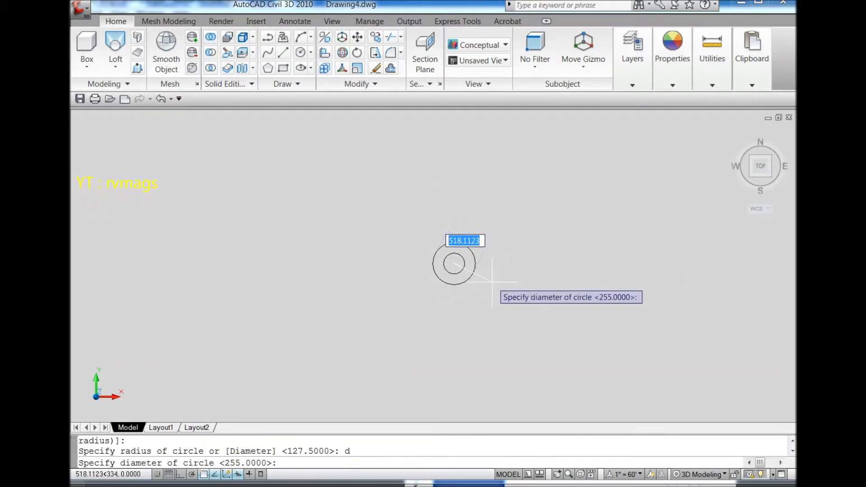
{"action": "type", "text": "315"}
{"action": "key", "text": "Return"}
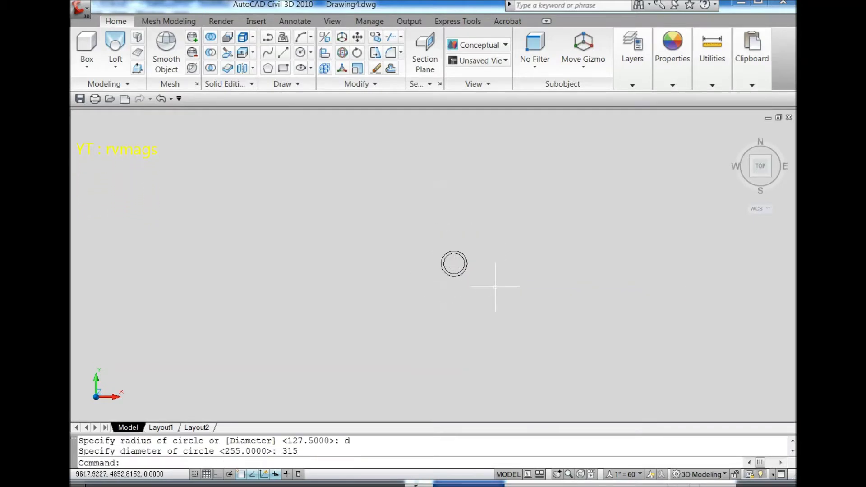
Add a third concentric circle of diameter 330
{"action": "left_click", "coordinate": [305, 56]}
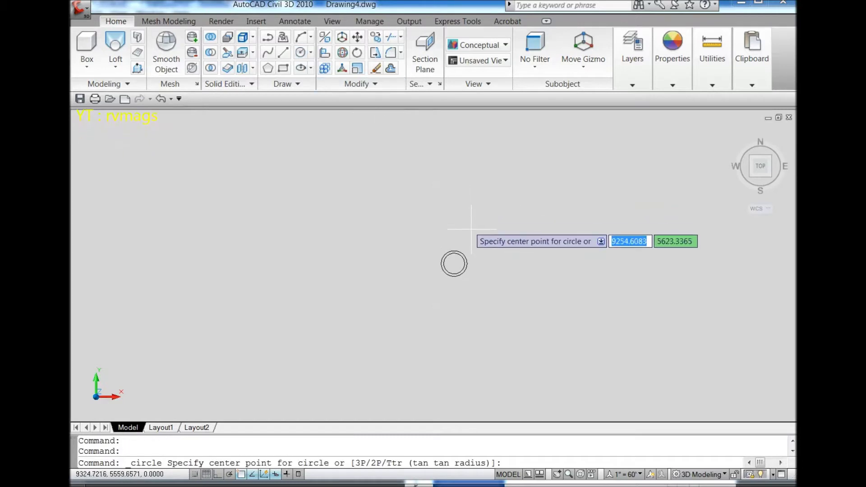
{"action": "scroll", "coordinate": [468, 264], "scroll_direction": "up", "scroll_amount": 2}
{"action": "left_click", "coordinate": [428, 269]}
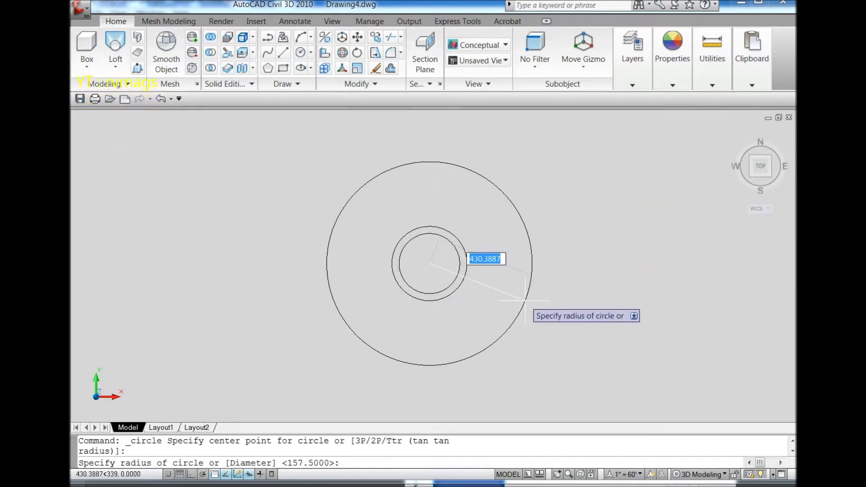
{"action": "type", "text": "d"}
{"action": "key", "text": "Return"}
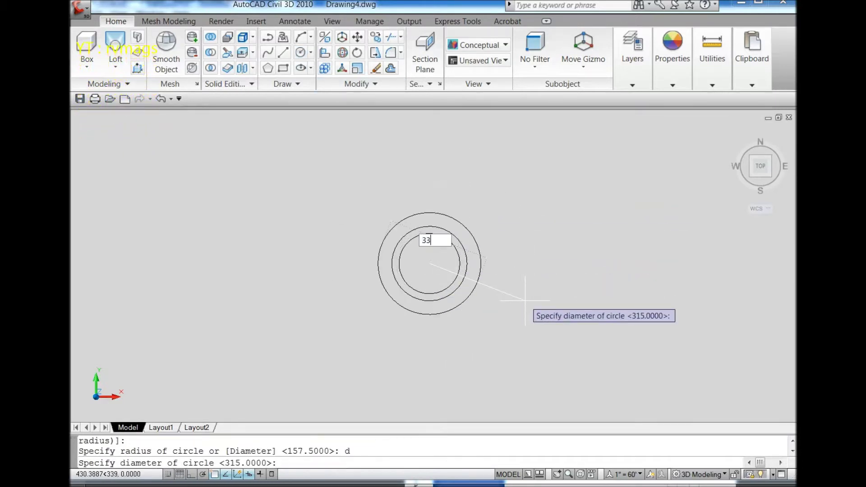
{"action": "type", "text": "0"}
{"action": "key", "text": "Return"}
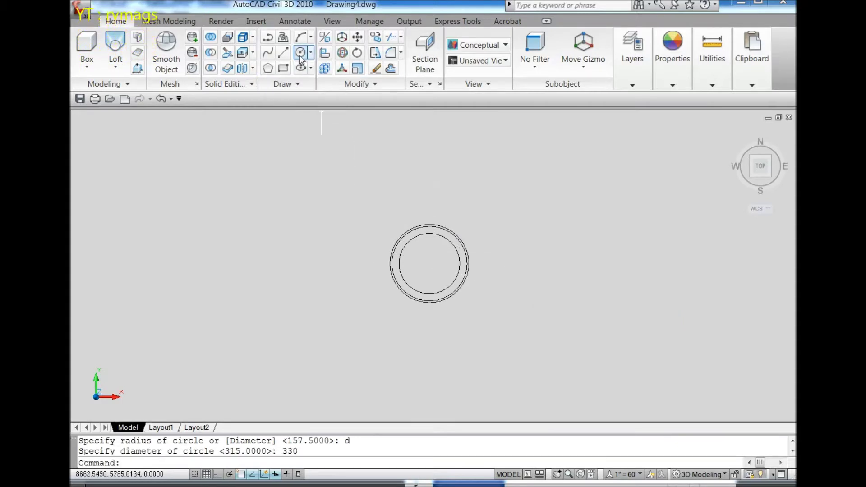
{"action": "left_click", "coordinate": [300, 54]}
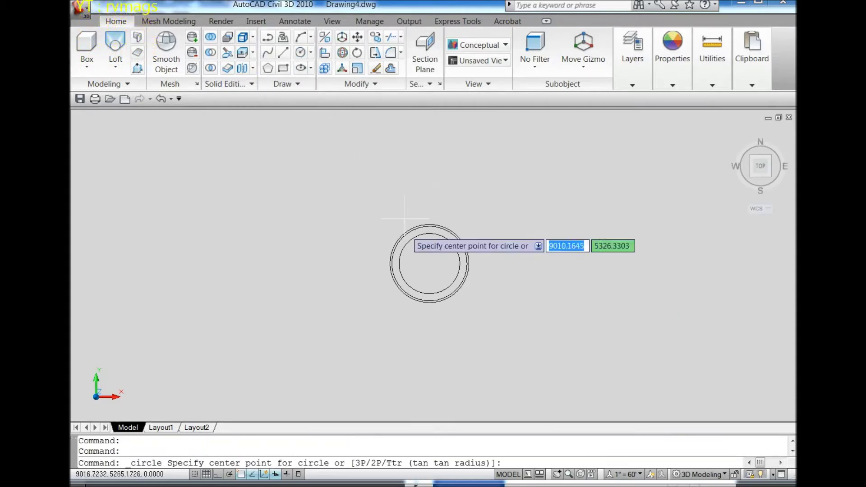
Draw a concentric 155 and 170 diameter circle pair to the right of the group
{"action": "left_click", "coordinate": [542, 263]}
{"action": "key", "text": "Return"}
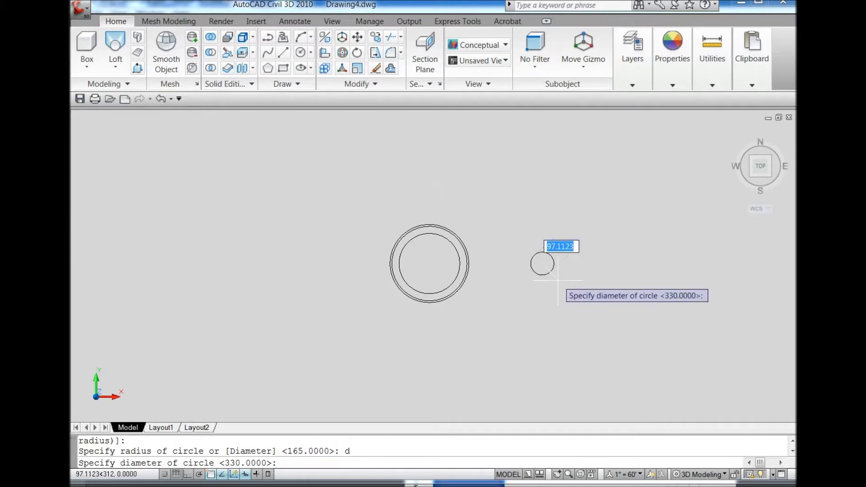
{"action": "type", "text": "155"}
{"action": "key", "text": "Return"}
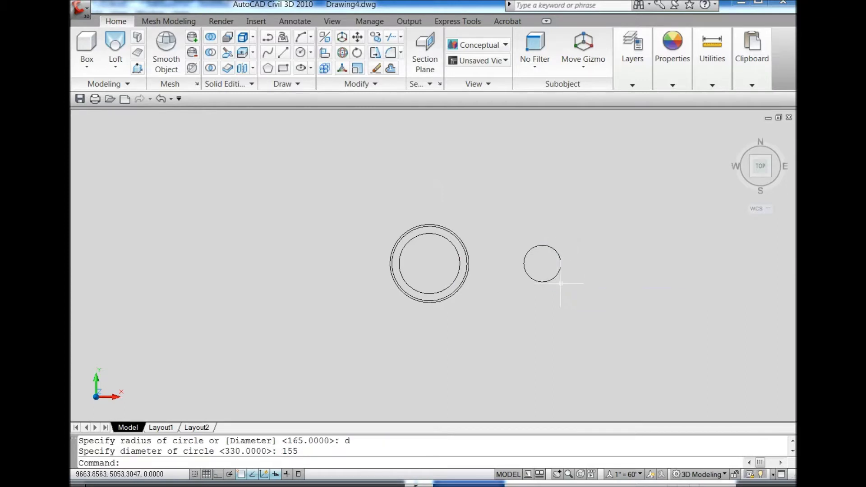
{"action": "left_click", "coordinate": [299, 66]}
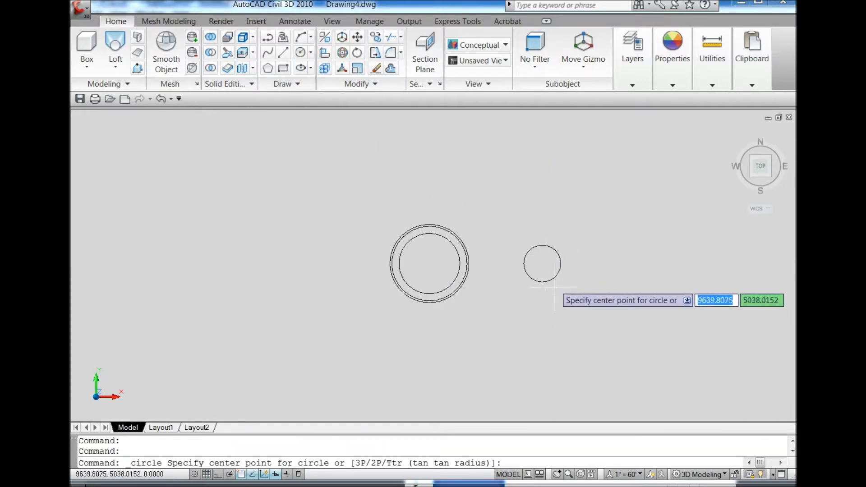
{"action": "scroll", "coordinate": [538, 286], "scroll_direction": "down", "scroll_amount": 2}
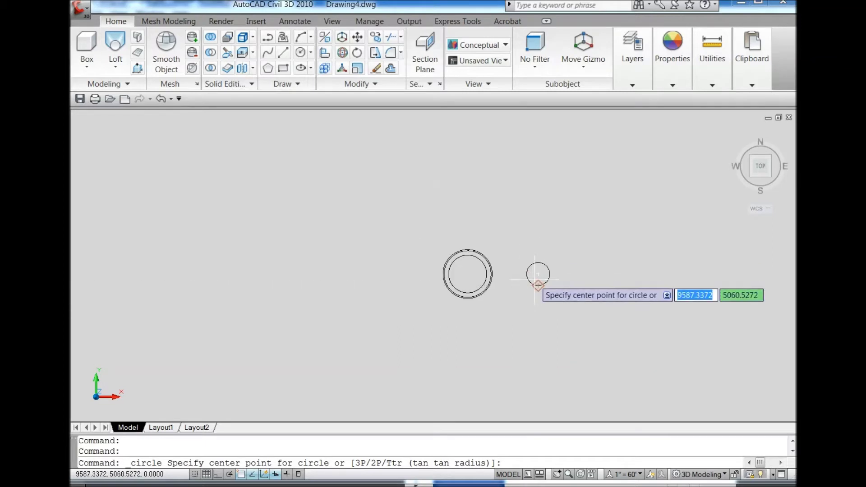
{"action": "left_click", "coordinate": [538, 274]}
{"action": "key", "text": "Return"}
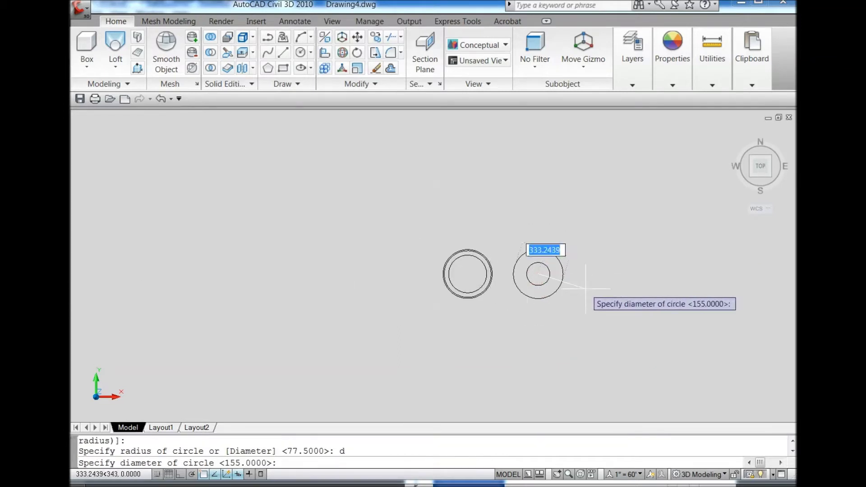
{"action": "key", "text": "Return"}
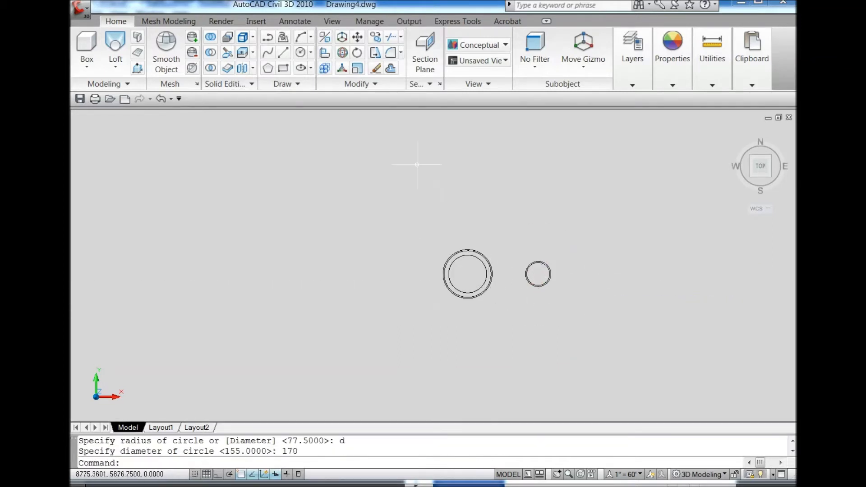
Draw a concentric 240 and 250 diameter circle pair further right
{"action": "left_click", "coordinate": [299, 57]}
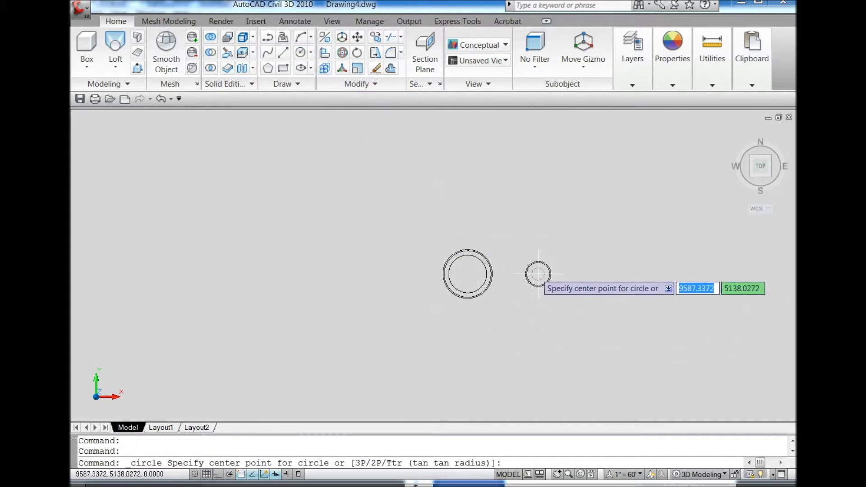
{"action": "left_click", "coordinate": [602, 273]}
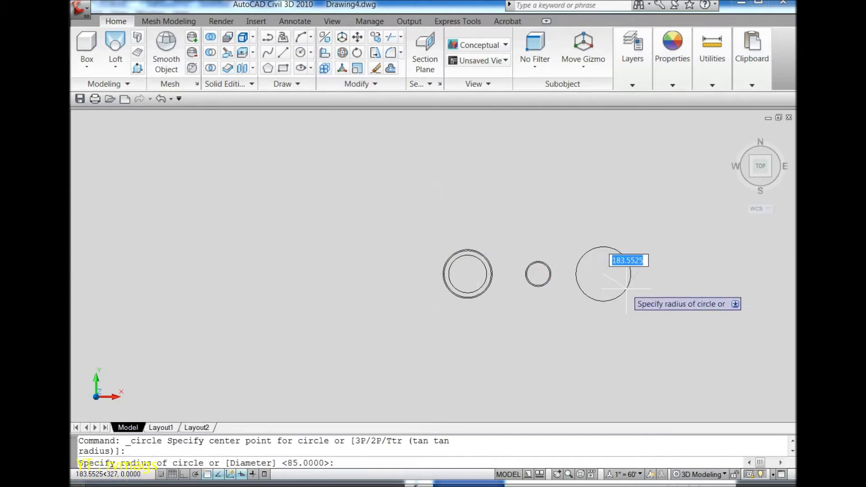
{"action": "type", "text": "d"}
{"action": "key", "text": "Return"}
{"action": "type", "text": "240"}
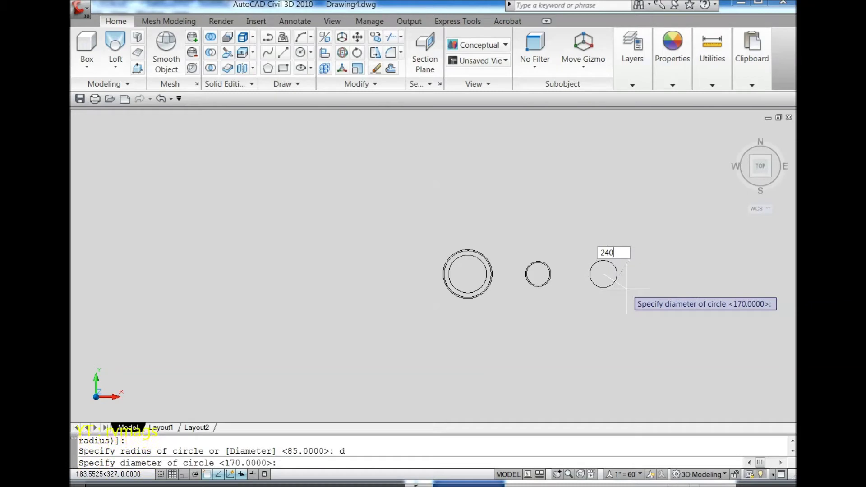
{"action": "key", "text": "Return"}
{"action": "left_click", "coordinate": [301, 53]}
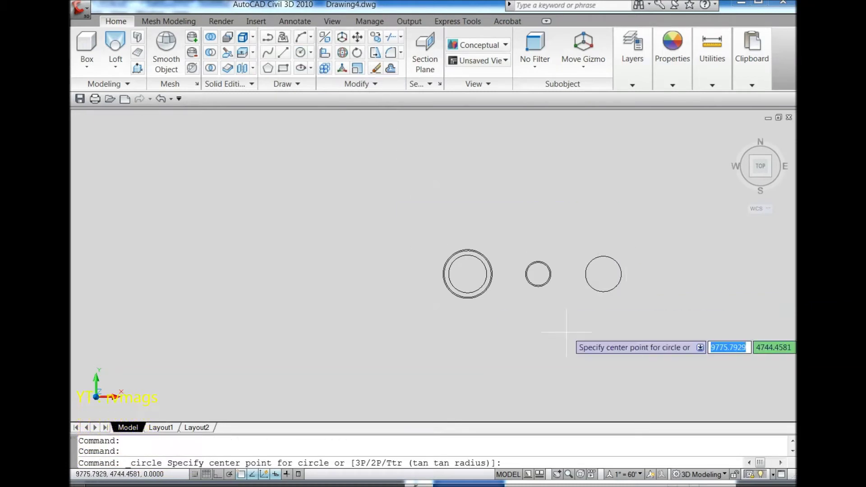
{"action": "left_click", "coordinate": [602, 274]}
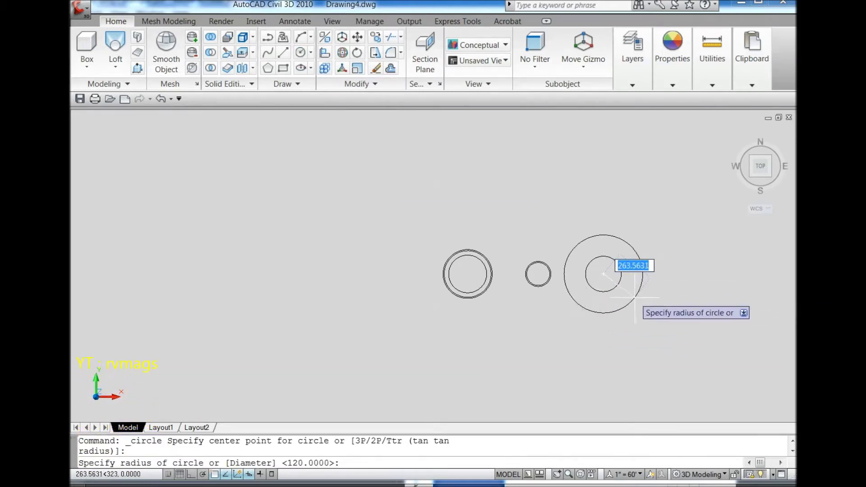
{"action": "type", "text": "d"}
{"action": "key", "text": "Return"}
{"action": "type", "text": "250"}
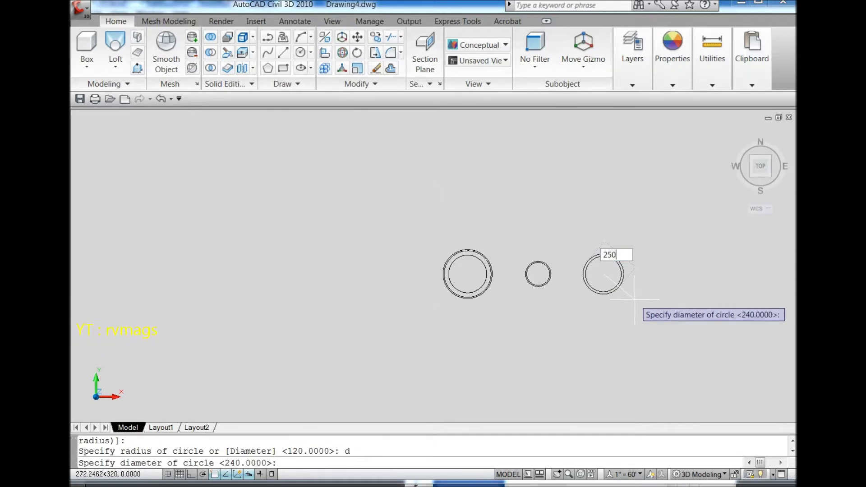
{"action": "key", "text": "Return"}
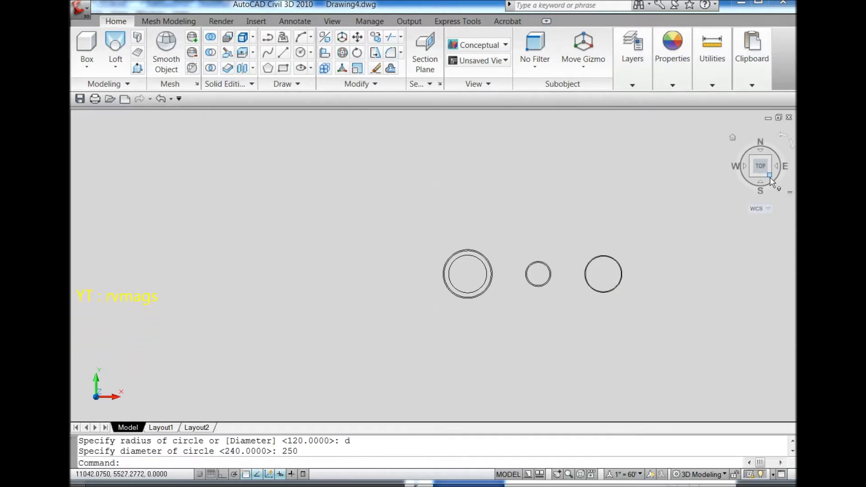
In an isometric view with Ortho on, lift the rightmost circle 70 units along Z
{"action": "left_click", "coordinate": [770, 177]}
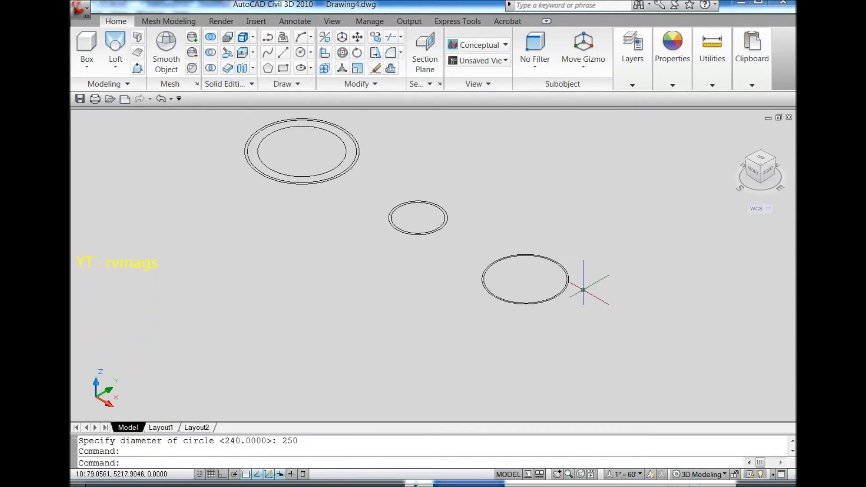
{"action": "scroll", "coordinate": [588, 289], "scroll_direction": "up", "scroll_amount": 2}
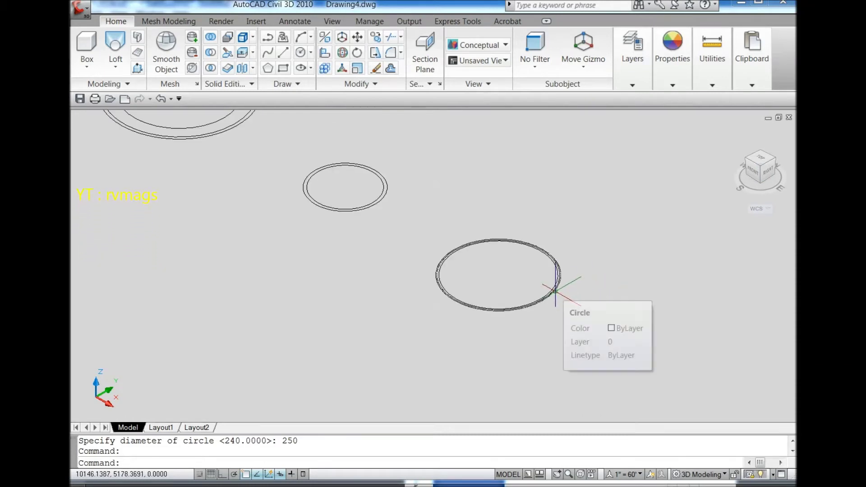
{"action": "left_click", "coordinate": [556, 291]}
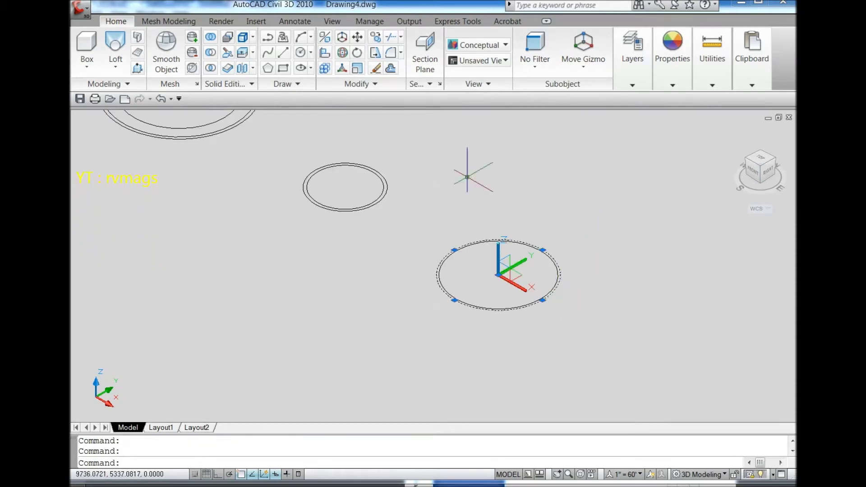
{"action": "left_click", "coordinate": [353, 43]}
{"action": "left_click", "coordinate": [624, 295]}
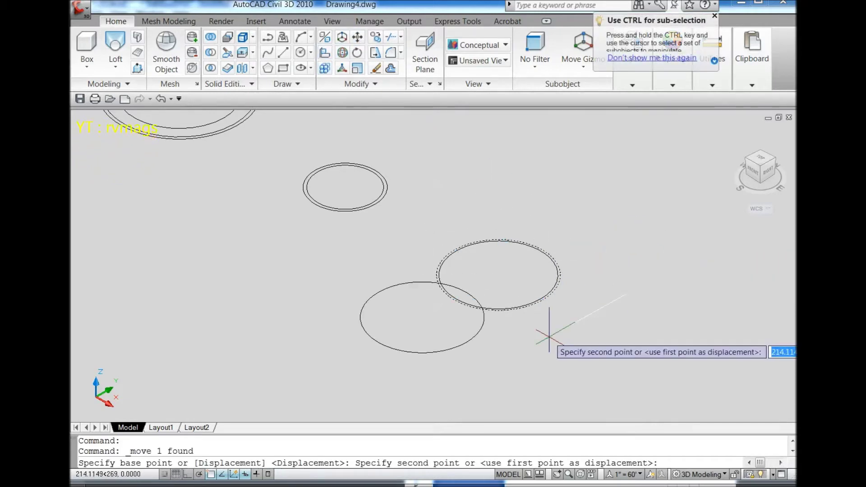
{"action": "left_click", "coordinate": [189, 475]}
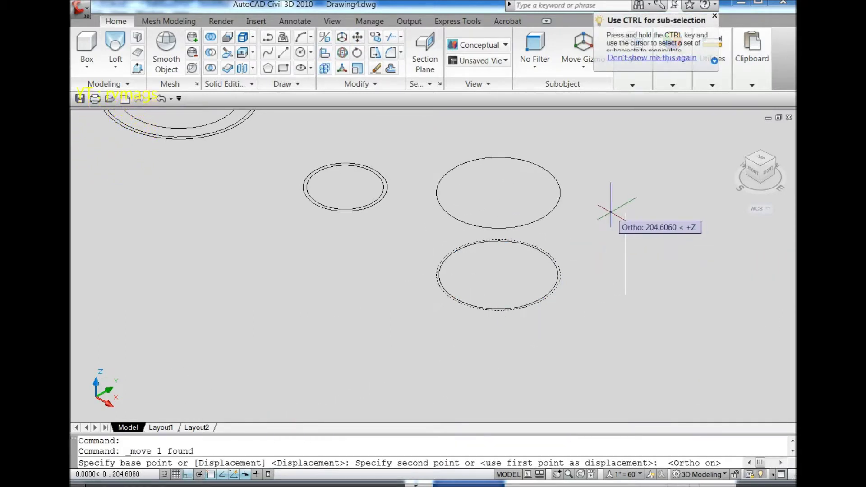
{"action": "type", "text": "70"}
{"action": "key", "text": "Return"}
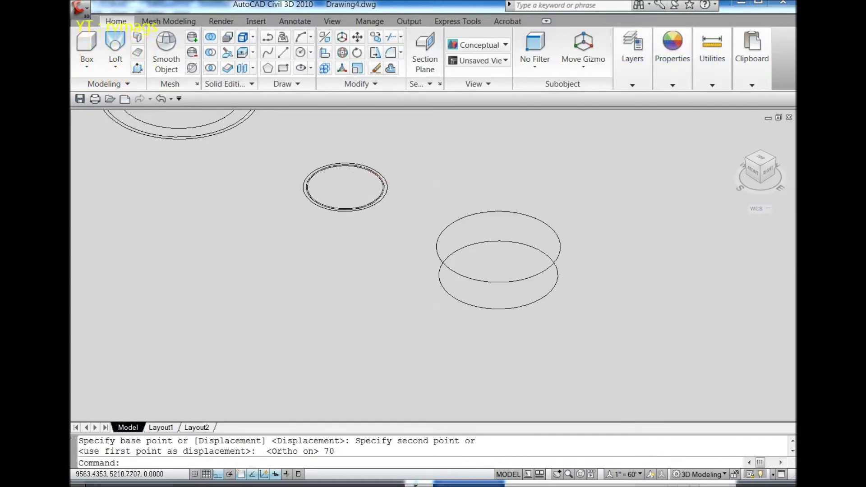
Lift the outer circle of the small pair 135 units along Z
{"action": "scroll", "coordinate": [379, 177], "scroll_direction": "up", "scroll_amount": 2}
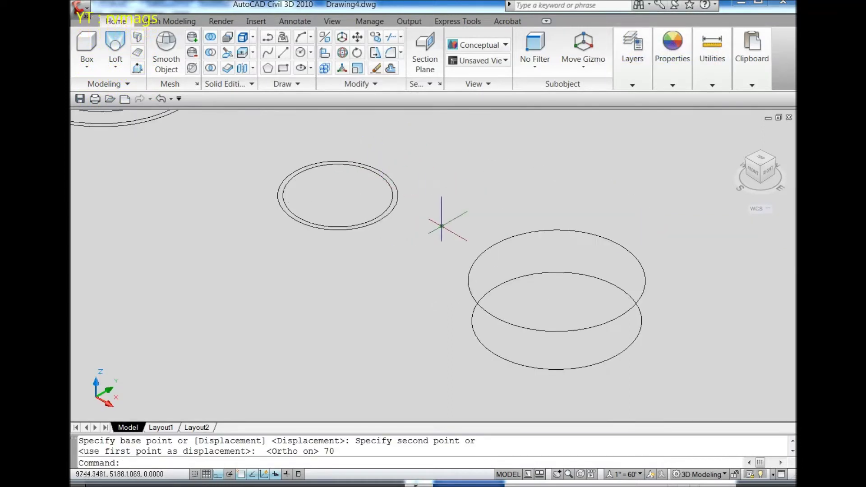
{"action": "left_click", "coordinate": [391, 214]}
{"action": "left_click", "coordinate": [358, 38]}
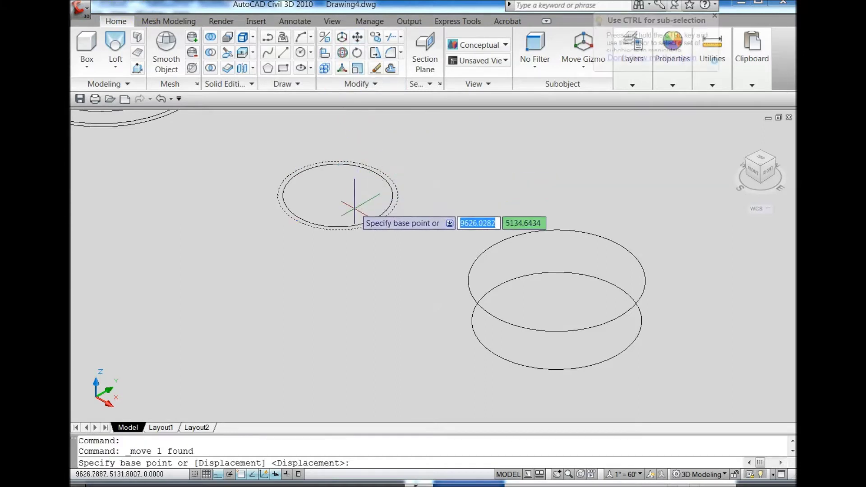
{"action": "scroll", "coordinate": [344, 198], "scroll_direction": "down", "scroll_amount": 2}
{"action": "left_click", "coordinate": [339, 200]}
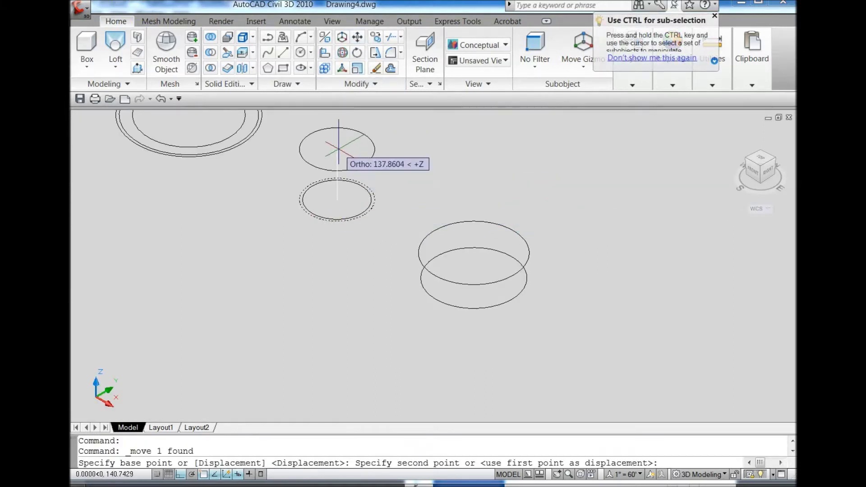
{"action": "type", "text": "135"}
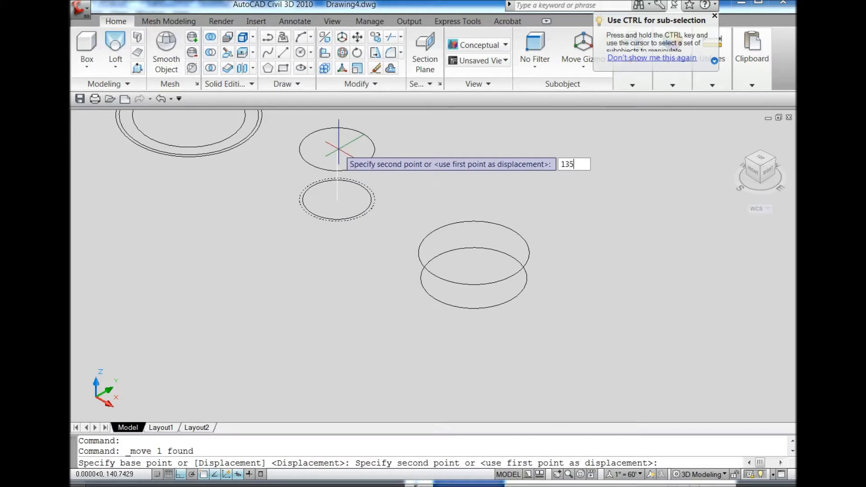
{"action": "key", "text": "Return"}
Raise the outer circle of the large ring 135 units along Z
{"action": "scroll", "coordinate": [377, 262], "scroll_direction": "down", "scroll_amount": 2}
{"action": "scroll", "coordinate": [284, 183], "scroll_direction": "up", "scroll_amount": 2}
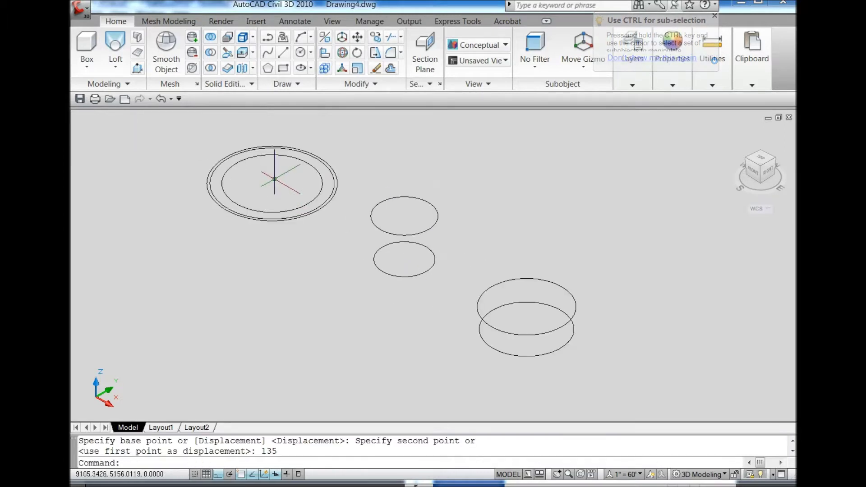
{"action": "scroll", "coordinate": [271, 191], "scroll_direction": "up", "scroll_amount": 2}
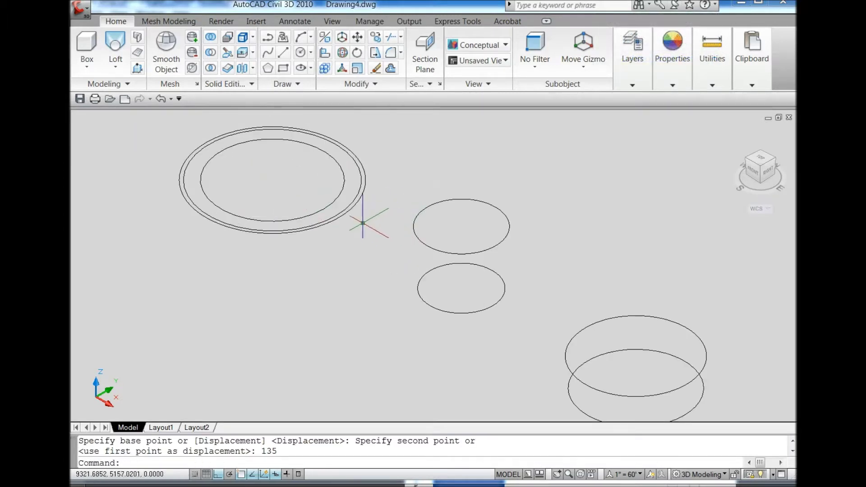
{"action": "left_click", "coordinate": [348, 212]}
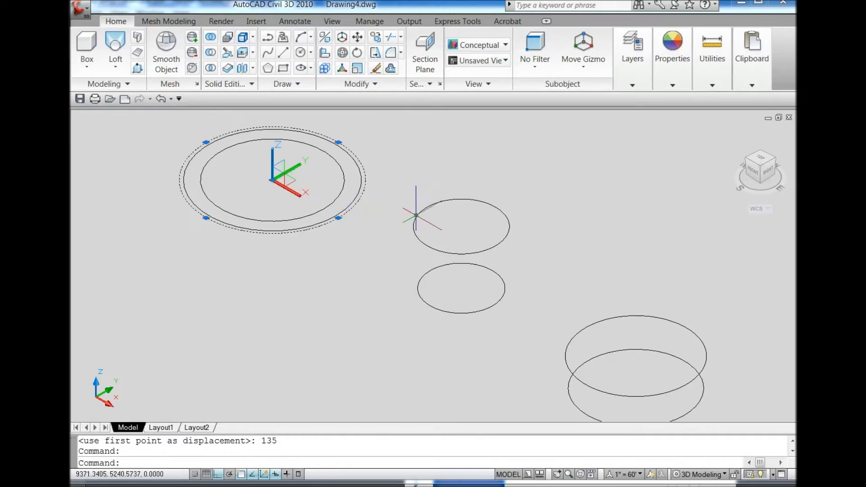
{"action": "left_click", "coordinate": [356, 38]}
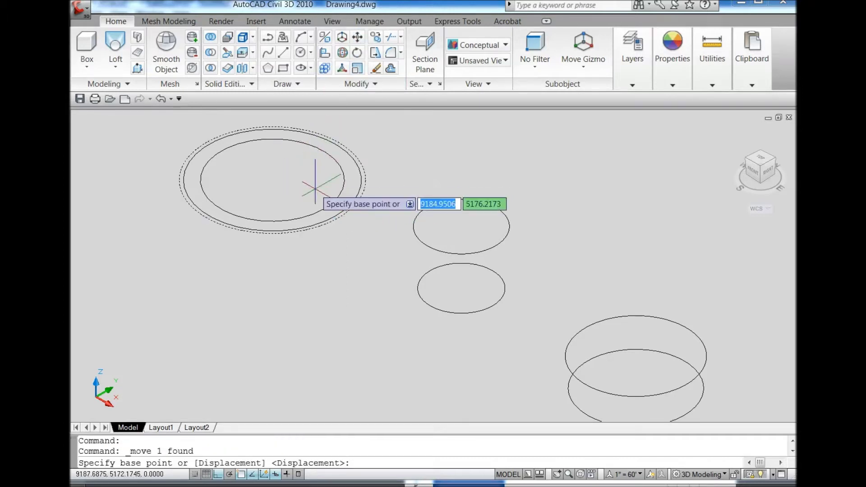
{"action": "scroll", "coordinate": [284, 189], "scroll_direction": "down", "scroll_amount": 2}
{"action": "left_click", "coordinate": [279, 183]}
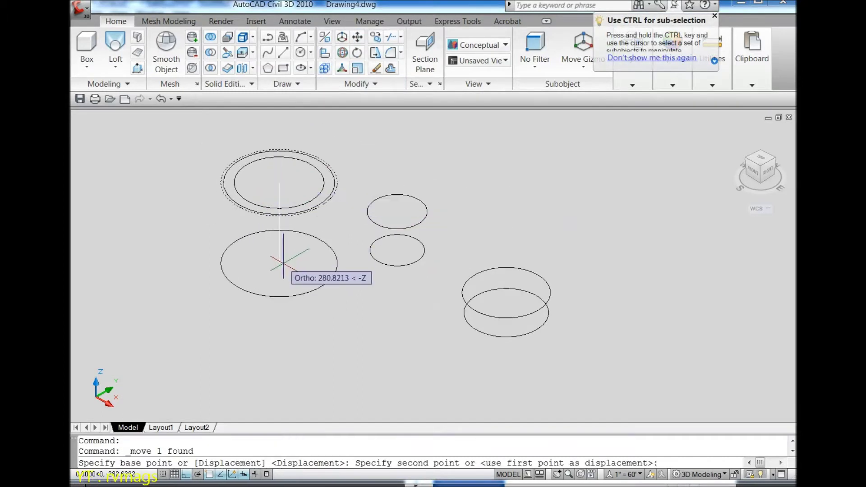
{"action": "scroll", "coordinate": [283, 262], "scroll_direction": "down", "scroll_amount": 2}
{"action": "type", "text": "135"}
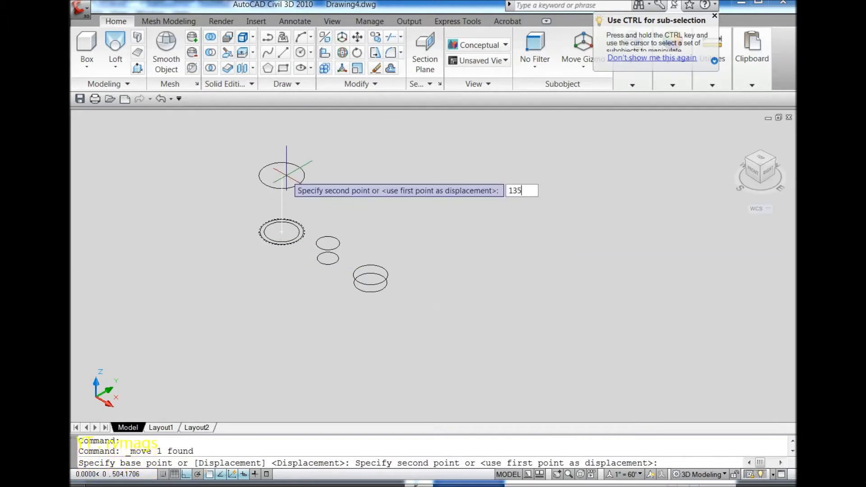
{"action": "key", "text": "Return"}
Lift the lower outer circle of the large stack 205 units along Z
{"action": "scroll", "coordinate": [291, 237], "scroll_direction": "up", "scroll_amount": 3}
{"action": "scroll", "coordinate": [320, 248], "scroll_direction": "up", "scroll_amount": 2}
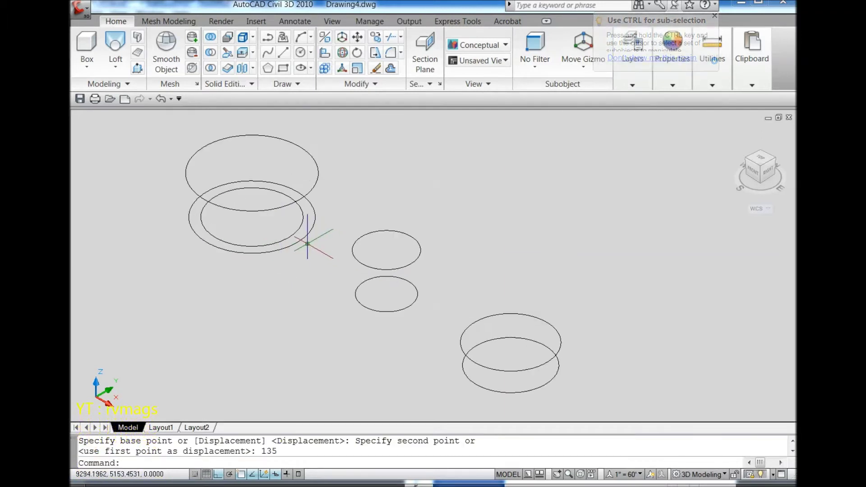
{"action": "left_click", "coordinate": [302, 240]}
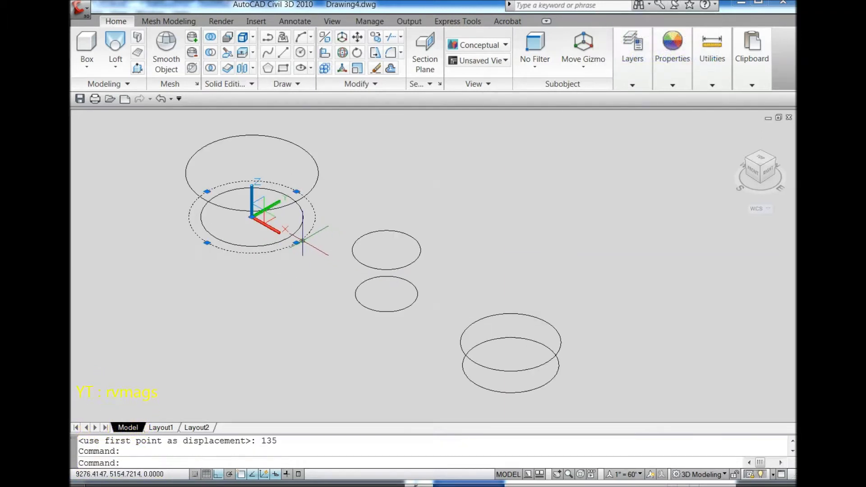
{"action": "left_click", "coordinate": [357, 37]}
{"action": "left_click", "coordinate": [287, 306]}
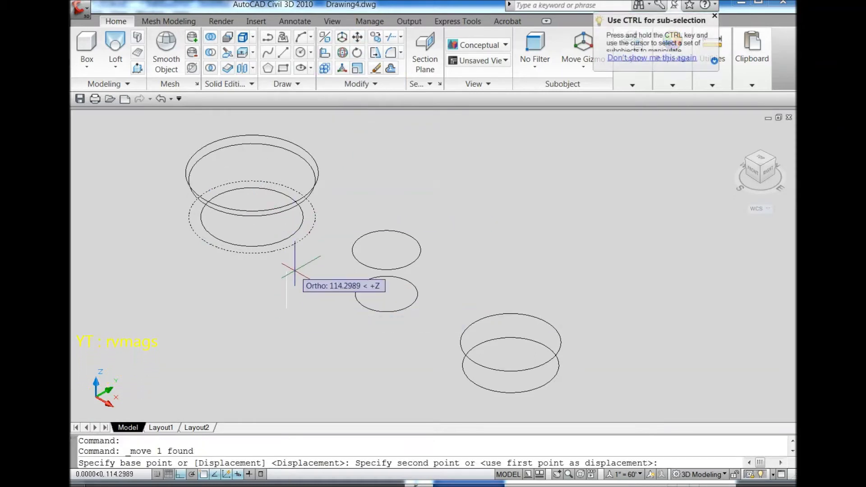
{"action": "type", "text": "205"}
{"action": "key", "text": "Return"}
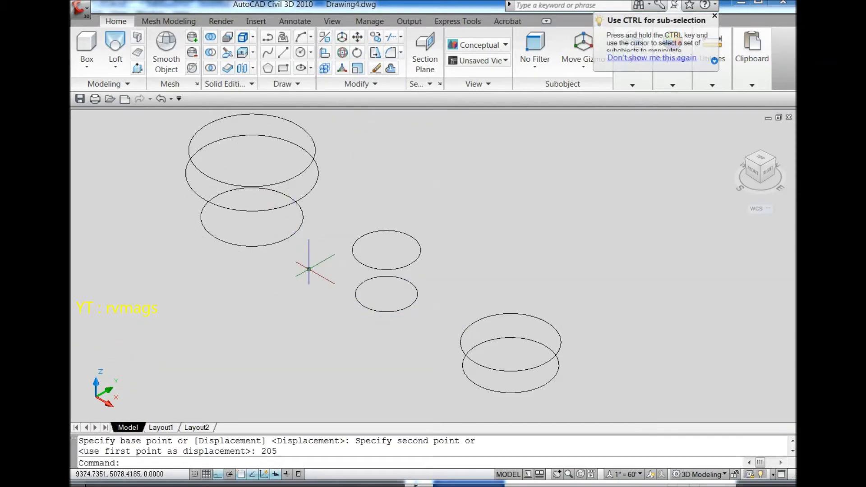
Loft the three-circle stack by cross sections with Ruled sides into the tapered cup
{"action": "left_click", "coordinate": [116, 47]}
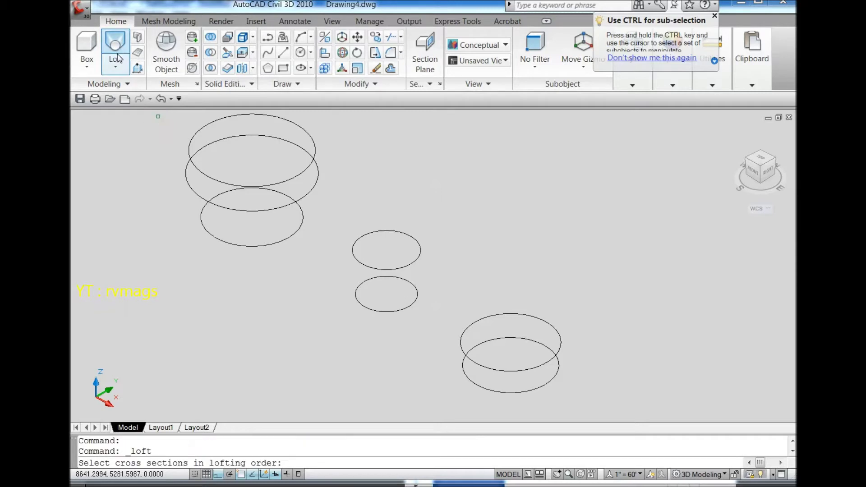
{"action": "left_click", "coordinate": [302, 176]}
{"action": "left_click", "coordinate": [310, 196]}
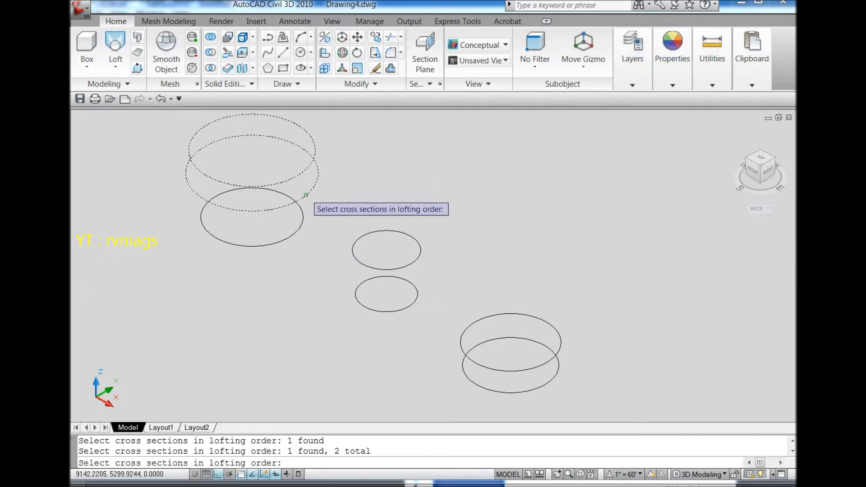
{"action": "left_click", "coordinate": [296, 234]}
{"action": "key", "text": "Return"}
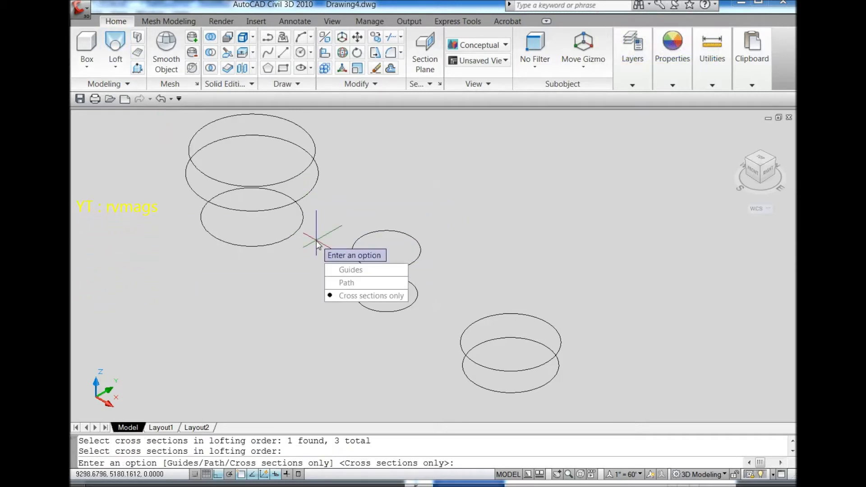
{"action": "key", "text": "Return"}
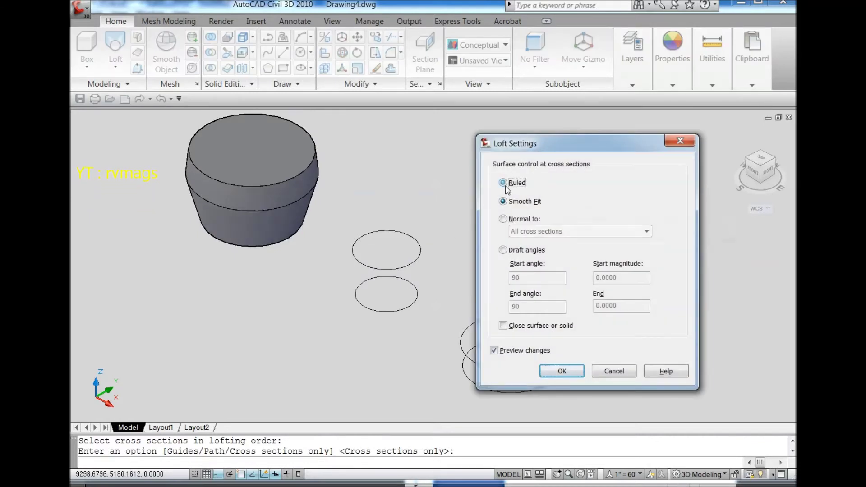
{"action": "left_click", "coordinate": [503, 219]}
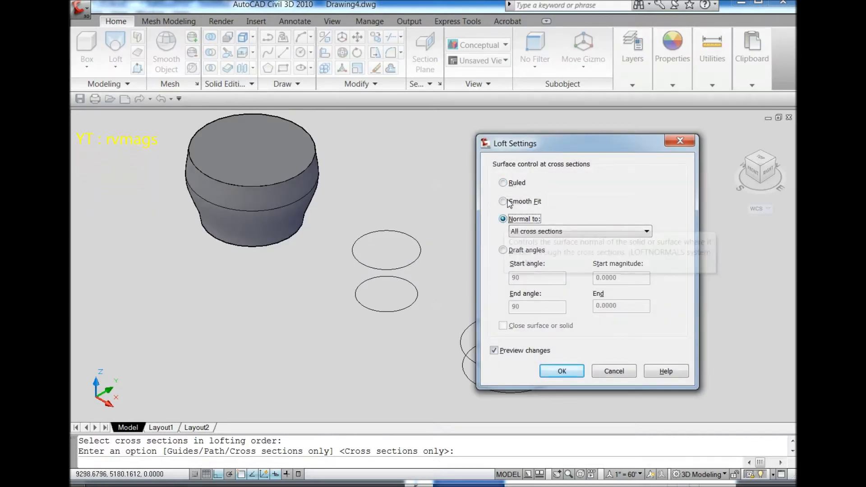
{"action": "left_click", "coordinate": [503, 183]}
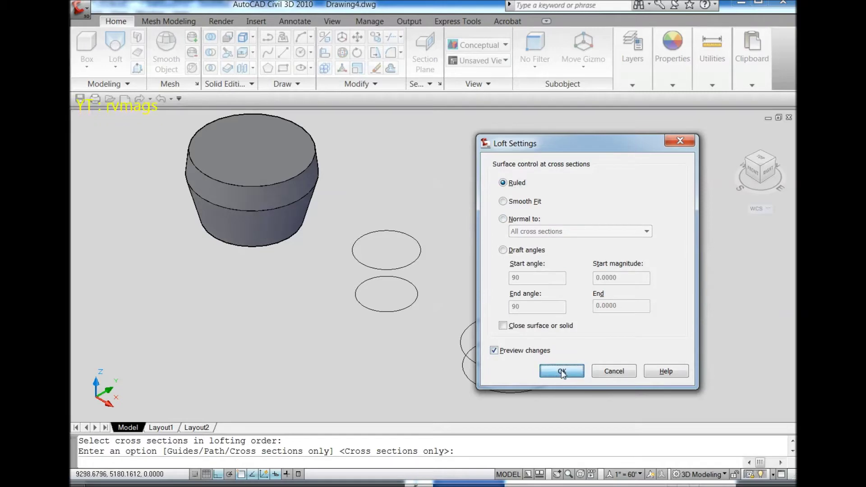
{"action": "left_click", "coordinate": [561, 371]}
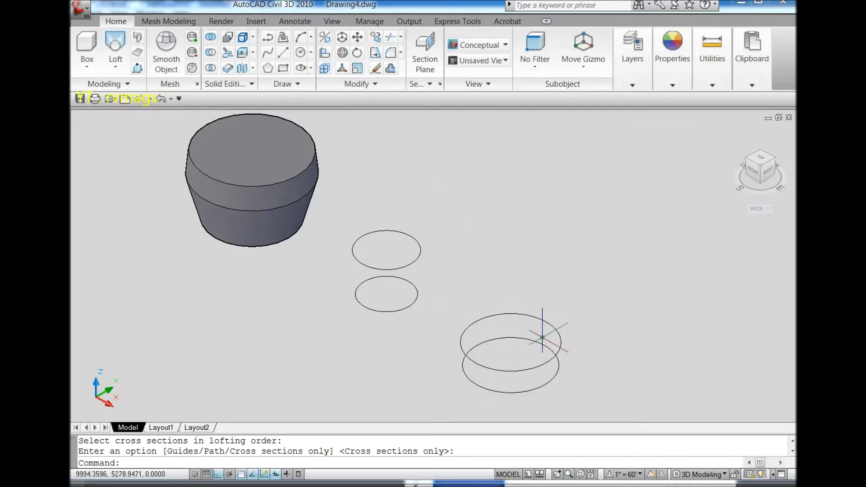
Loft the two small circles into a ruled small cylinder
{"action": "left_click", "coordinate": [116, 45]}
{"action": "left_click", "coordinate": [409, 307]}
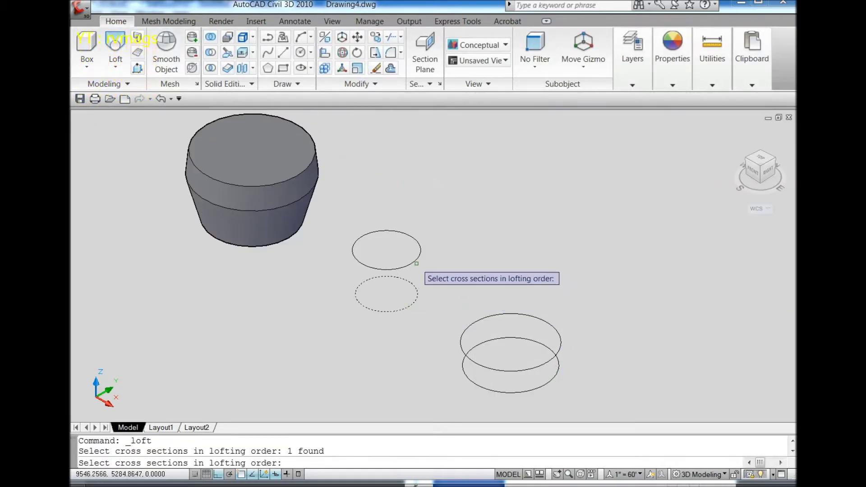
{"action": "left_click", "coordinate": [415, 262]}
{"action": "key", "text": "Return"}
{"action": "key", "text": "Return"}
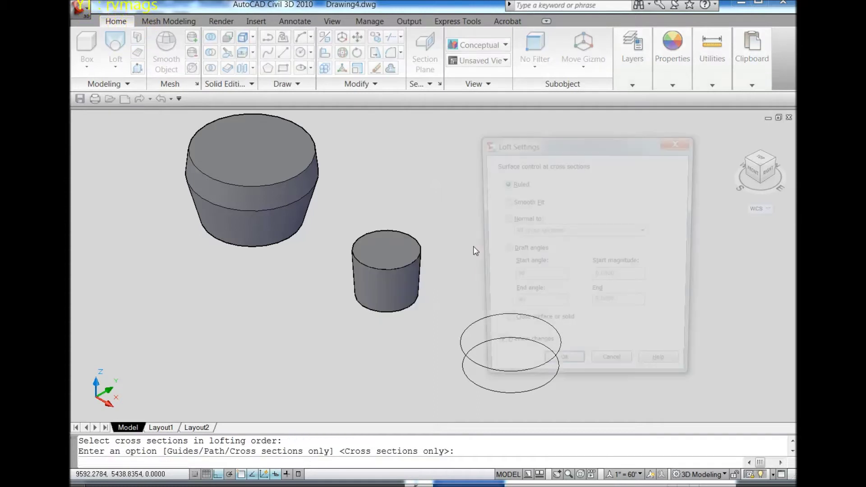
{"action": "key", "text": "Return"}
Loft the flat circle pair into a ruled flat disc
{"action": "left_click", "coordinate": [116, 45]}
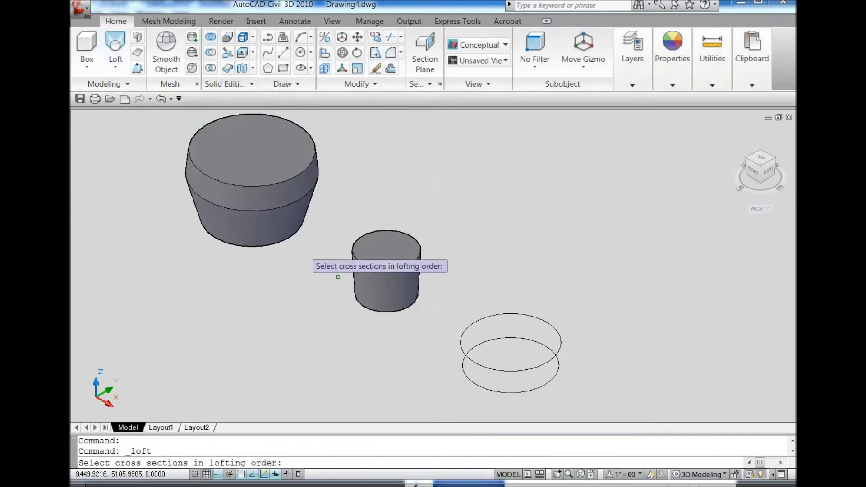
{"action": "left_click", "coordinate": [523, 391]}
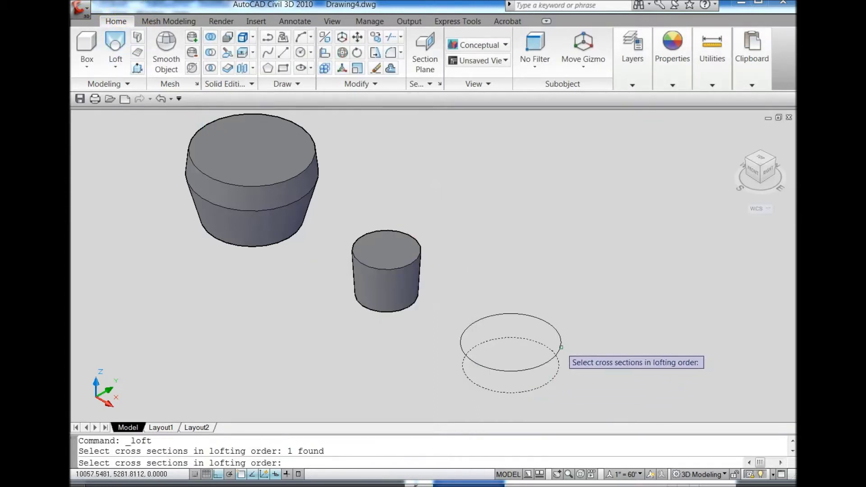
{"action": "left_click", "coordinate": [561, 347]}
{"action": "key", "text": "Return"}
{"action": "key", "text": "Return"}
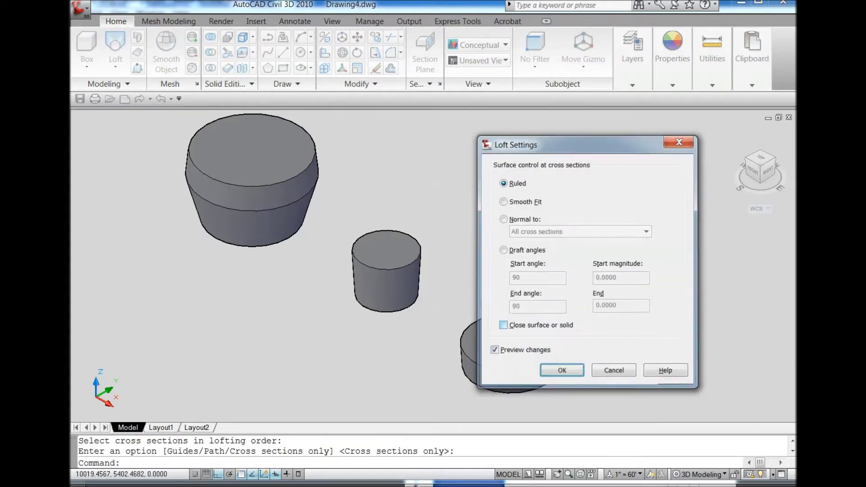
{"action": "key", "text": "Return"}
{"action": "left_click", "coordinate": [403, 252]}
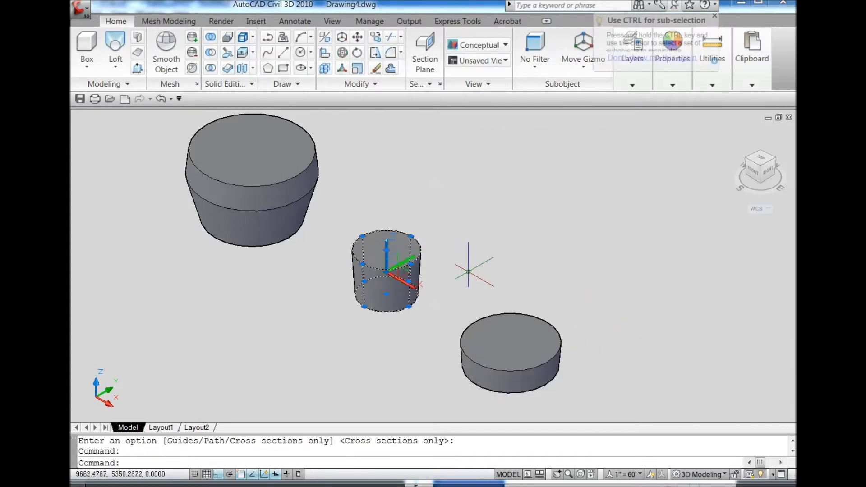
Move the flat disc onto the large body's top centre using a Center snap
{"action": "key", "text": "Escape"}
{"action": "left_click", "coordinate": [501, 314]}
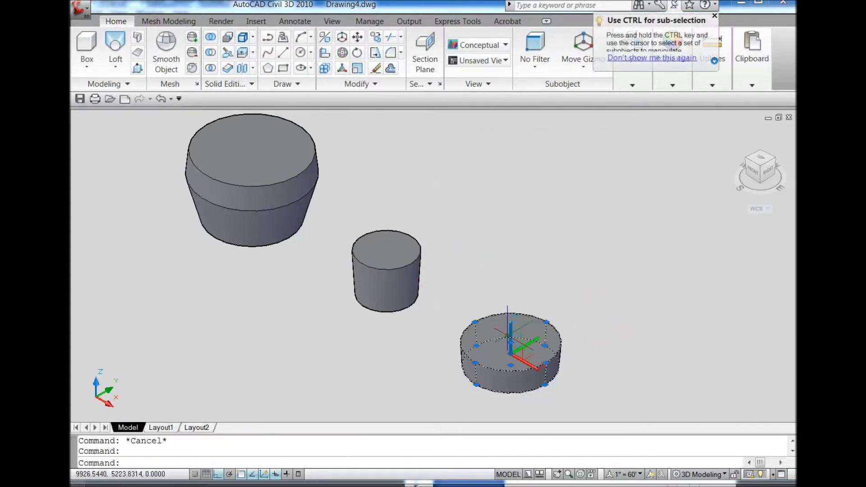
{"action": "left_click", "coordinate": [357, 37]}
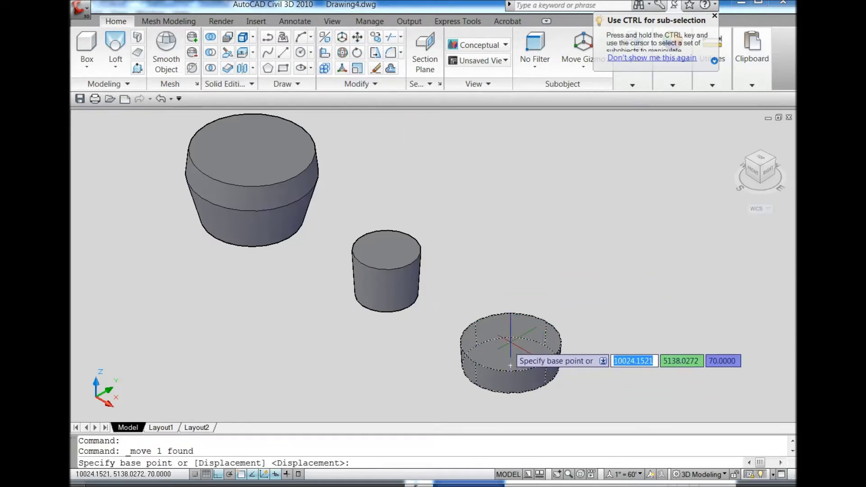
{"action": "left_click", "coordinate": [510, 342]}
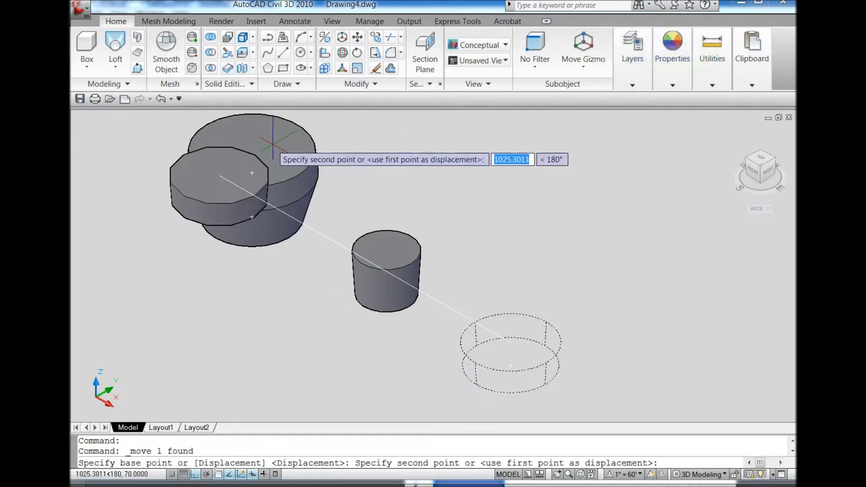
{"action": "right_click", "coordinate": [396, 176], "text": "shift"}
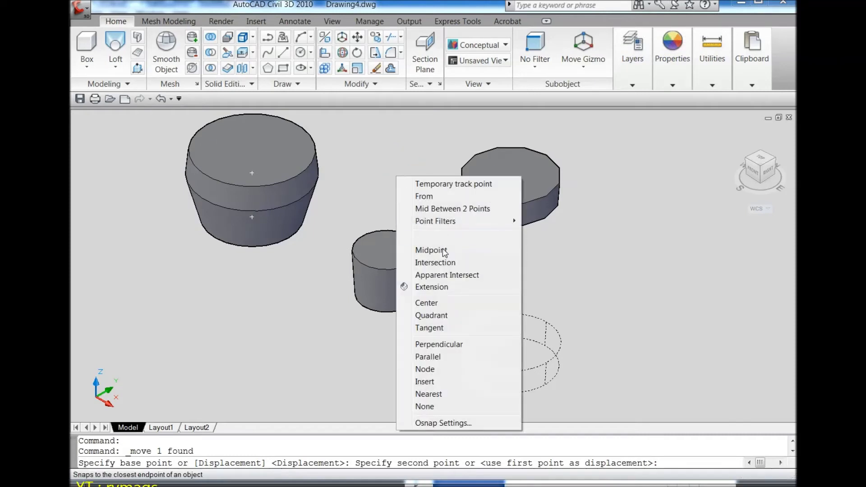
{"action": "left_click", "coordinate": [453, 303]}
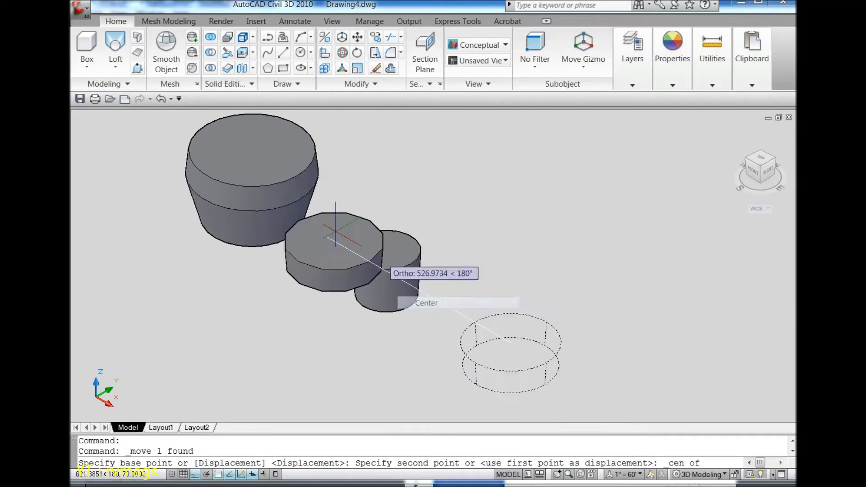
{"action": "left_click", "coordinate": [251, 149]}
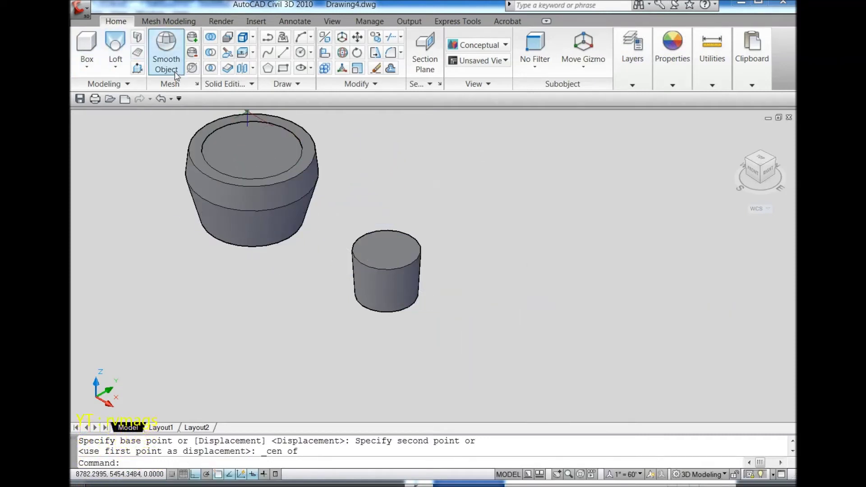
Subtract the disc from the tapered body, hollowing its top
{"action": "left_click", "coordinate": [209, 56]}
{"action": "left_click", "coordinate": [277, 223]}
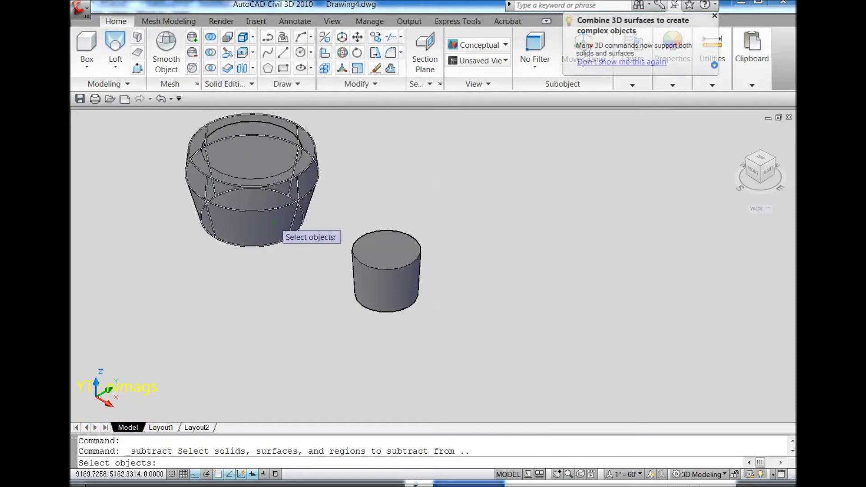
{"action": "key", "text": "Return"}
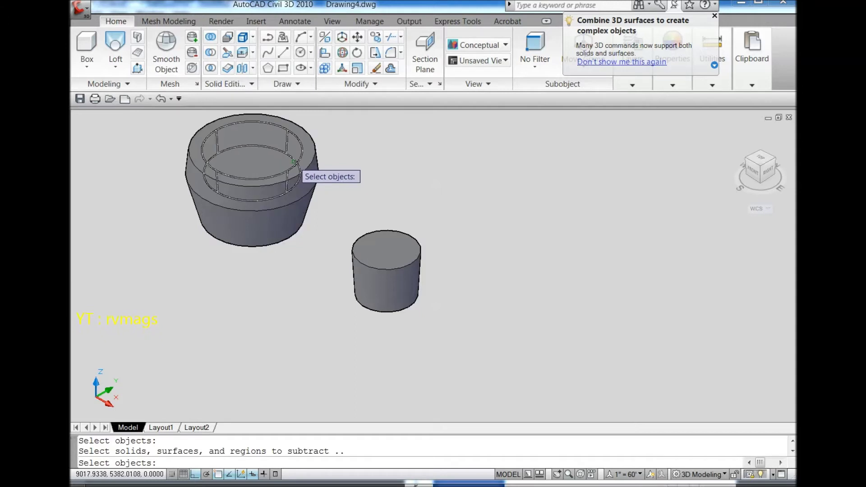
{"action": "left_click", "coordinate": [291, 161]}
{"action": "key", "text": "Return"}
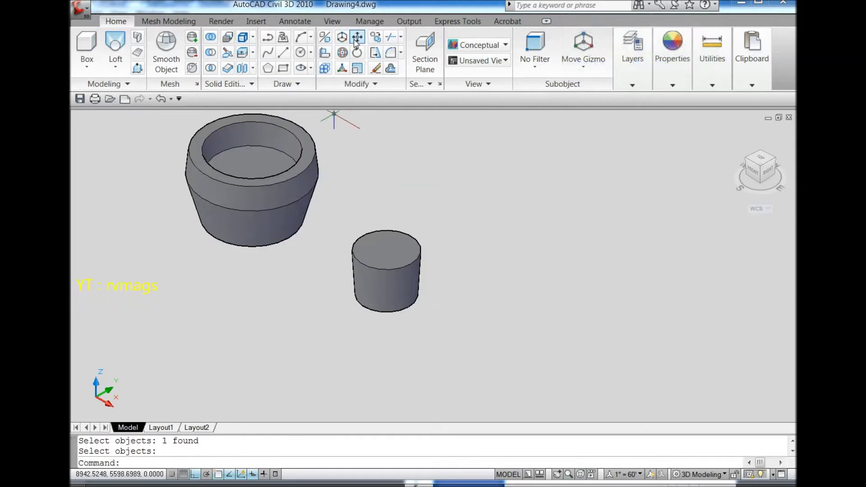
Move the small cylinder by its bottom centre down into the cup's hollow
{"action": "left_click", "coordinate": [357, 37]}
{"action": "left_click", "coordinate": [385, 283]}
{"action": "key", "text": "Return"}
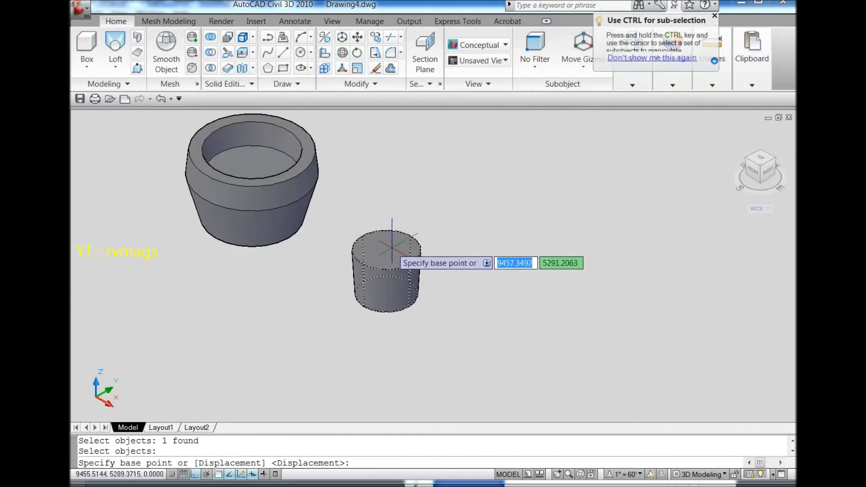
{"action": "left_click", "coordinate": [386, 294]}
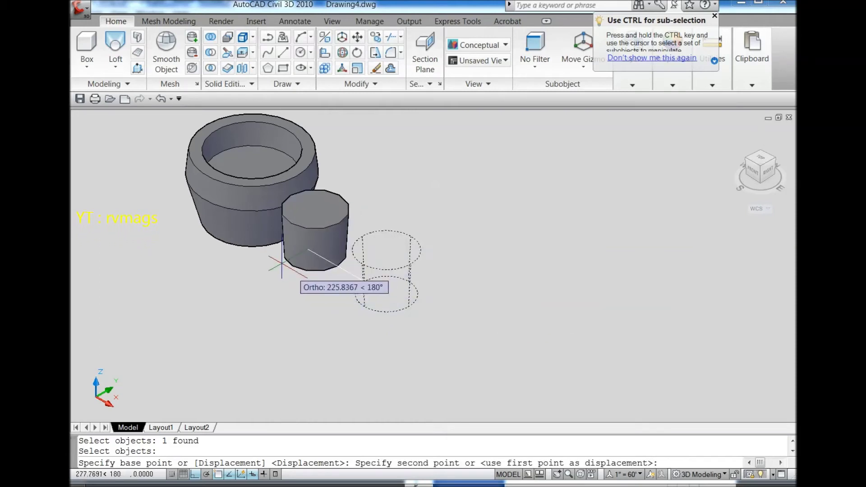
{"action": "left_click", "coordinate": [253, 222]}
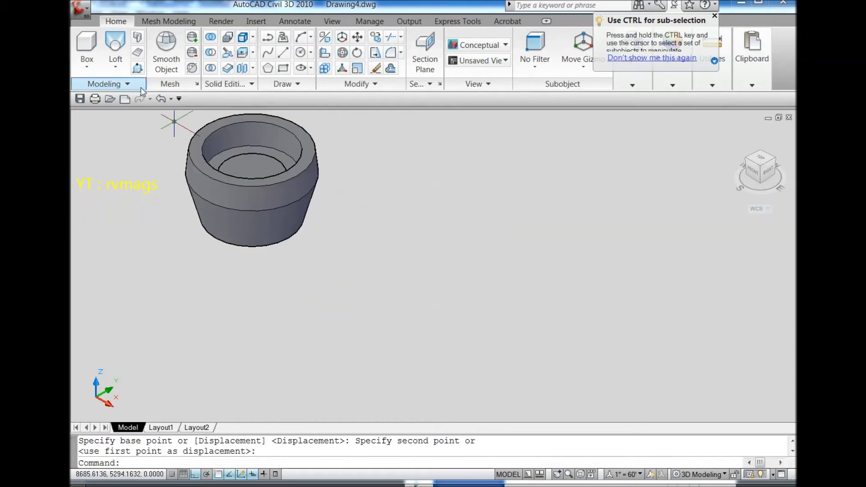
Subtract the small cylinder from the cup, cutting a narrower, deeper bore
{"action": "left_click", "coordinate": [211, 52]}
{"action": "left_click", "coordinate": [316, 186]}
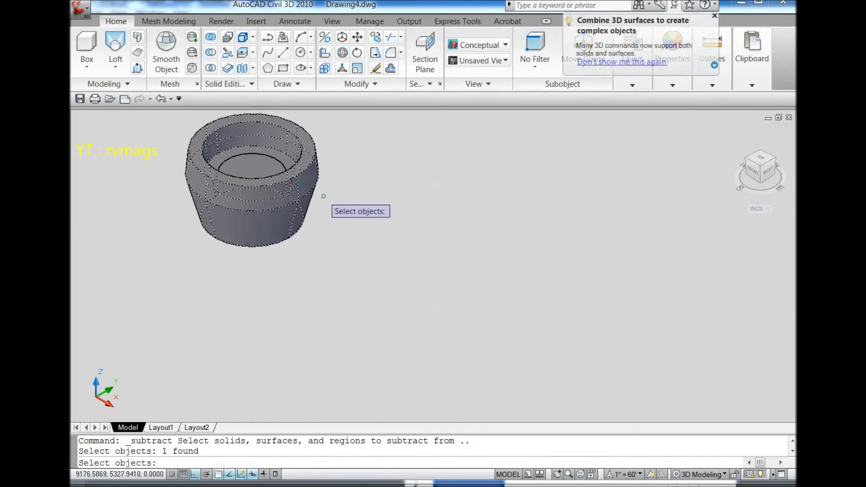
{"action": "key", "text": "Return"}
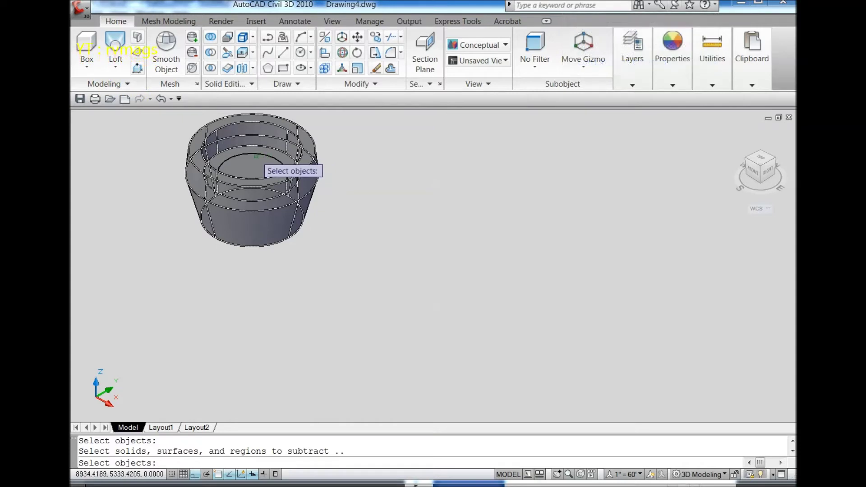
{"action": "left_click", "coordinate": [256, 156]}
{"action": "key", "text": "Return"}
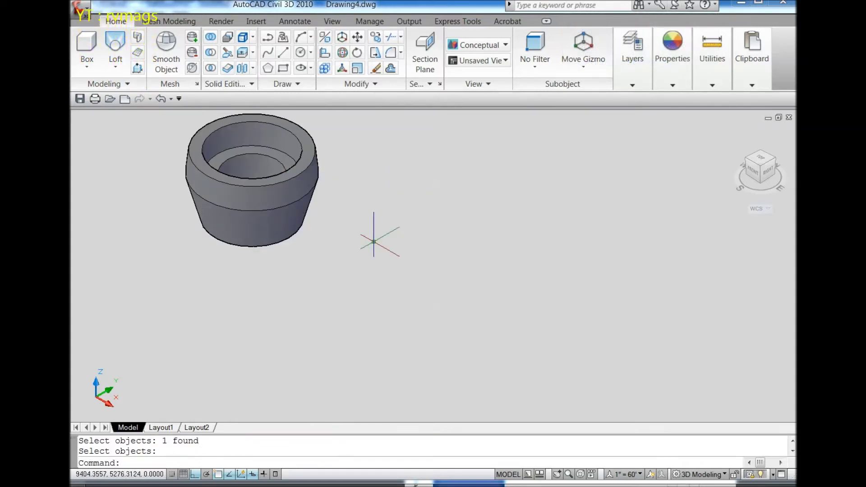
Draw a 230-diameter circle in front of the cup and select it
{"action": "scroll", "coordinate": [294, 143], "scroll_direction": "up", "scroll_amount": 2}
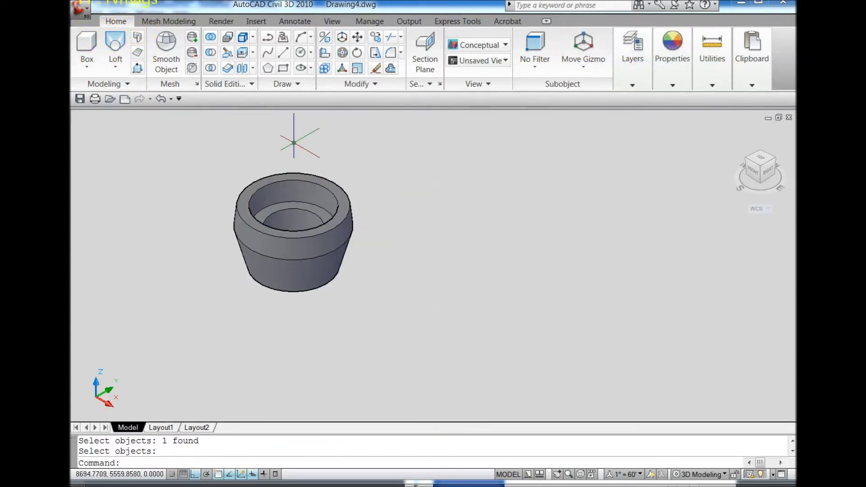
{"action": "left_click", "coordinate": [305, 53]}
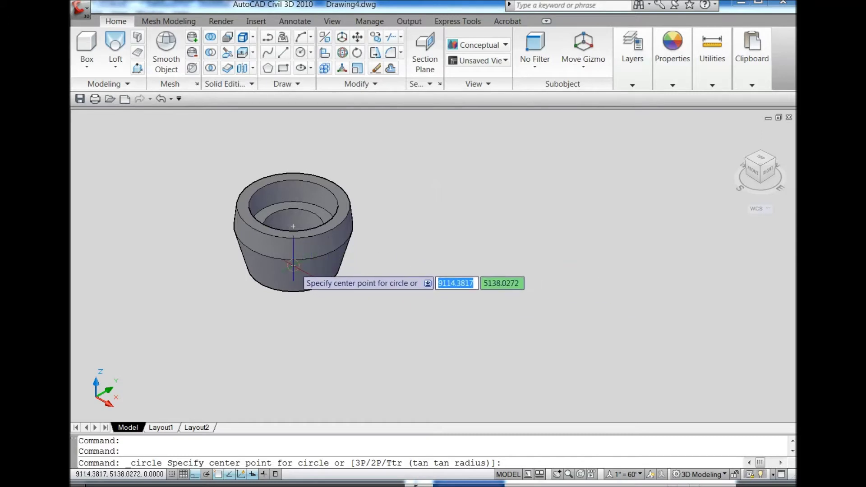
{"action": "left_click", "coordinate": [384, 317]}
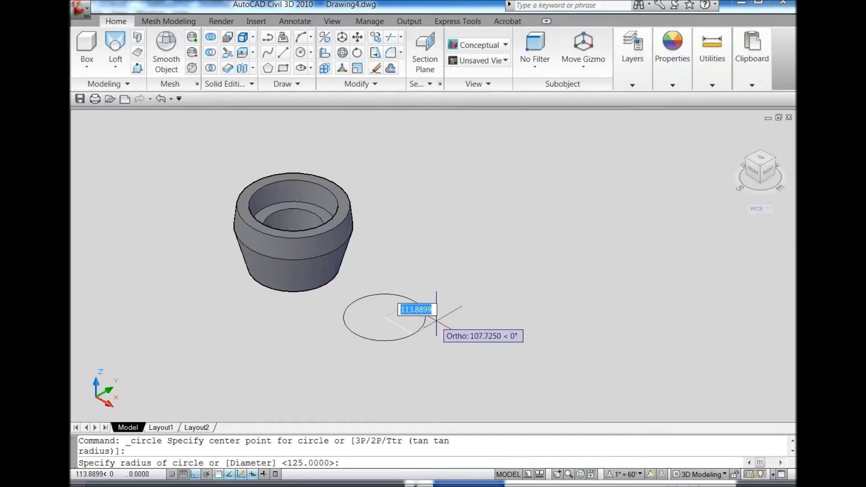
{"action": "type", "text": "d"}
{"action": "key", "text": "Return"}
{"action": "type", "text": "23"}
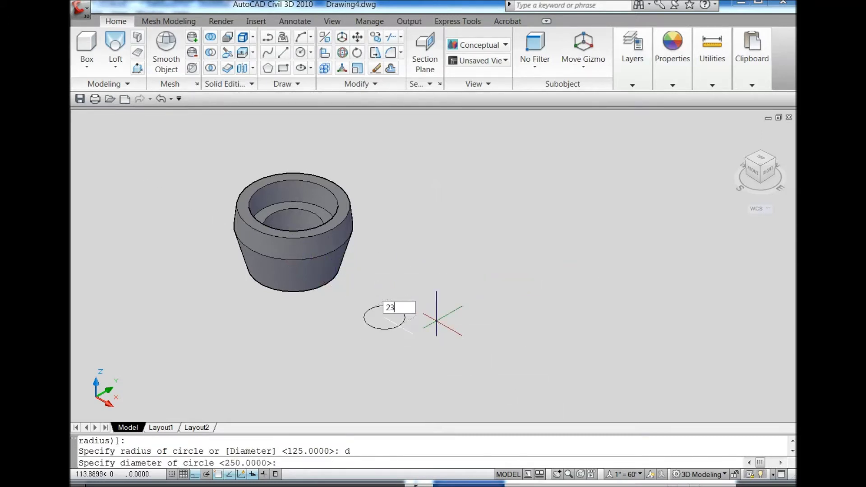
{"action": "type", "text": "0"}
{"action": "key", "text": "Return"}
{"action": "left_click", "coordinate": [438, 322]}
{"action": "left_click", "coordinate": [405, 329]}
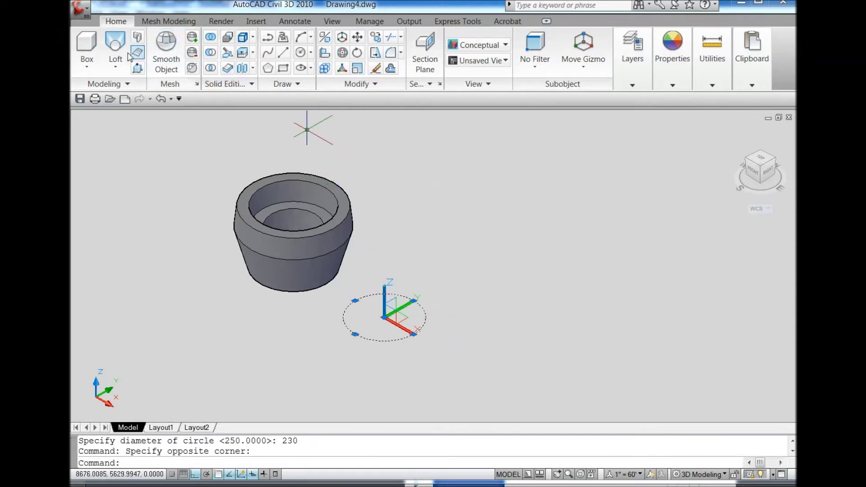
{"action": "left_click", "coordinate": [121, 72]}
Extrude the 230 circle 70 high into a solid disc
{"action": "left_click", "coordinate": [130, 94]}
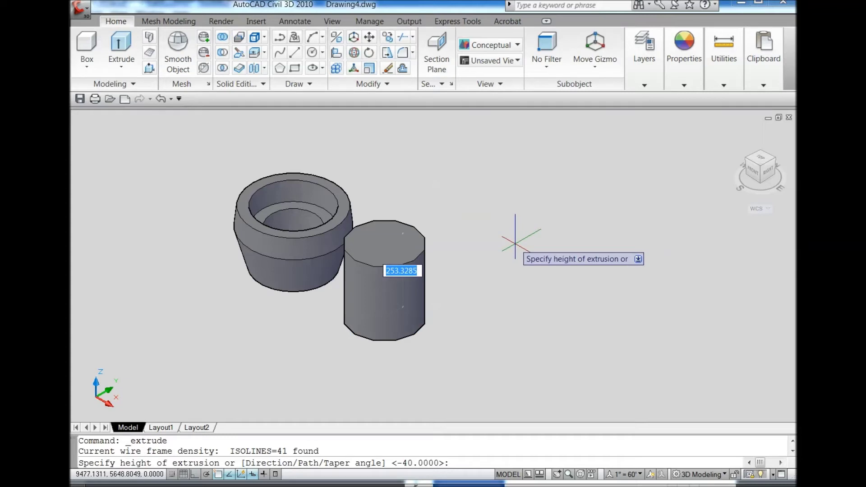
{"action": "key", "text": "Return"}
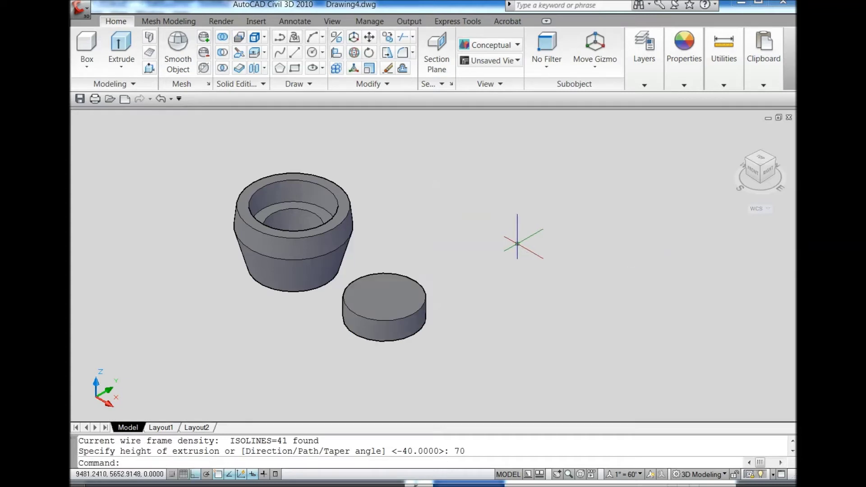
{"action": "left_click", "coordinate": [758, 159]}
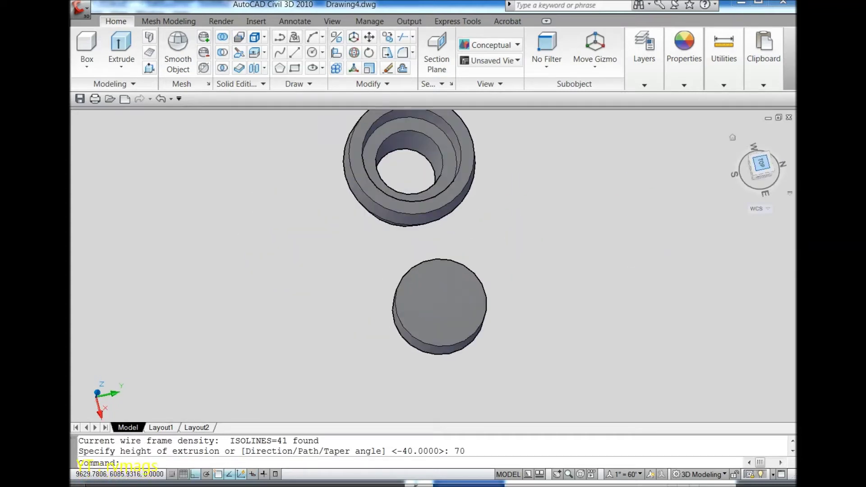
Draw a 40 by 50 rectangle beside the disc in Top view, then return to isometric
{"action": "left_click", "coordinate": [294, 69]}
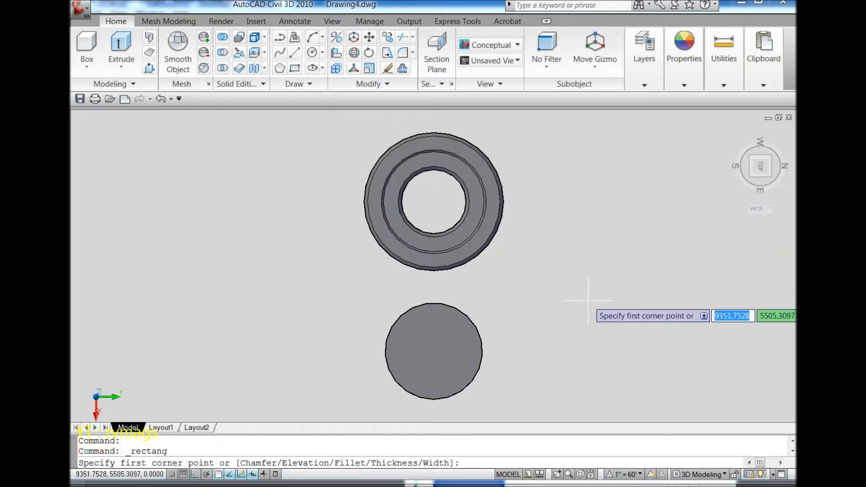
{"action": "left_click", "coordinate": [546, 319]}
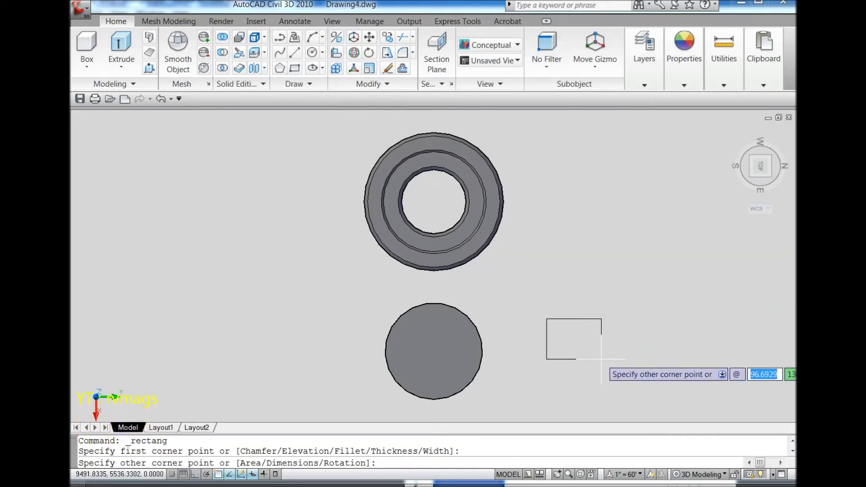
{"action": "key", "text": "Tab"}
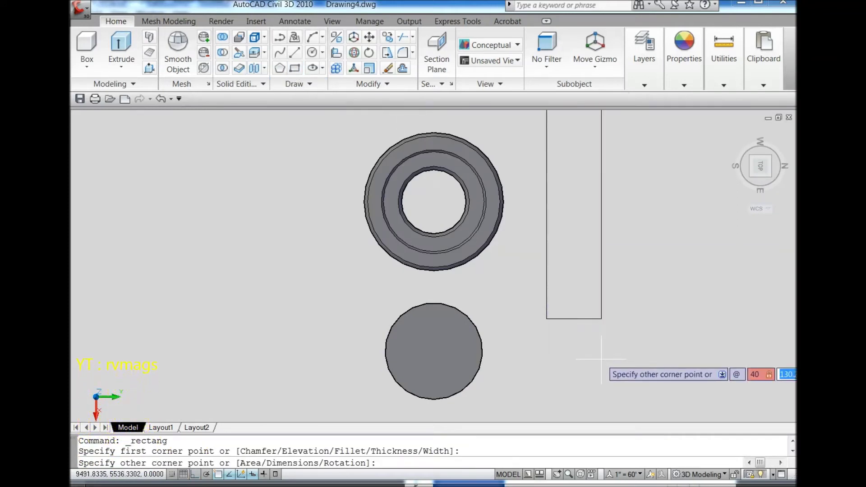
{"action": "key", "text": "Return"}
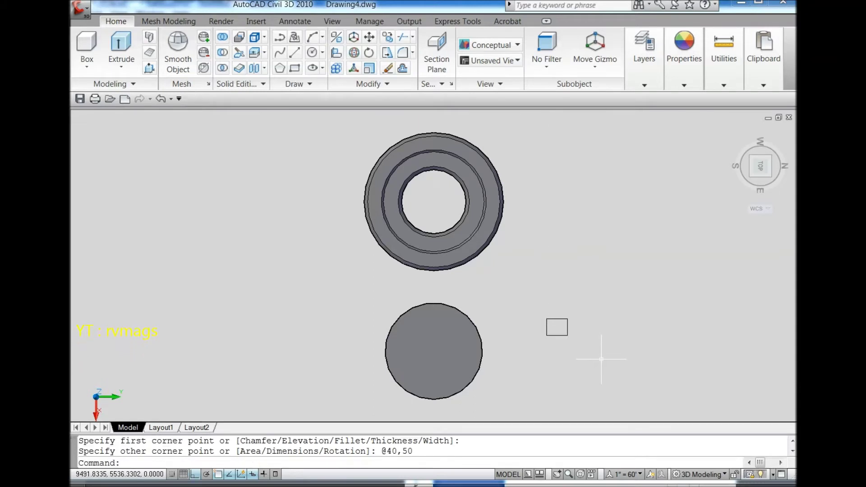
{"action": "left_click", "coordinate": [752, 180]}
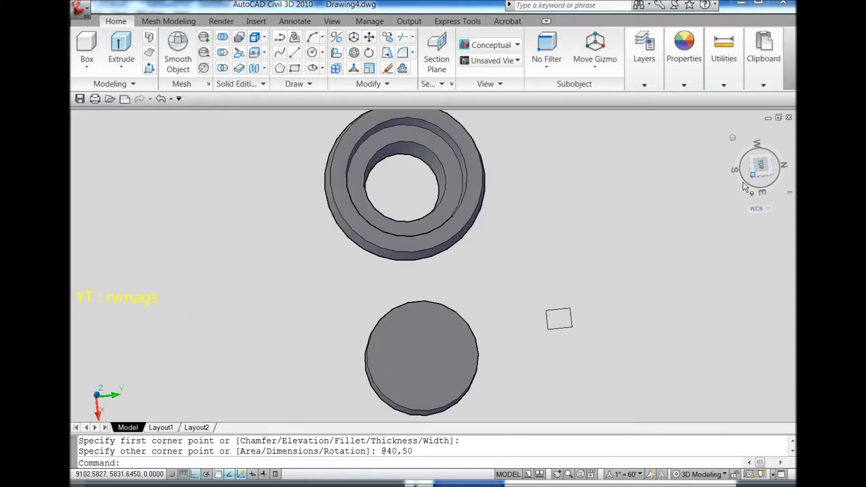
{"action": "scroll", "coordinate": [487, 264], "scroll_direction": "down", "scroll_amount": 3}
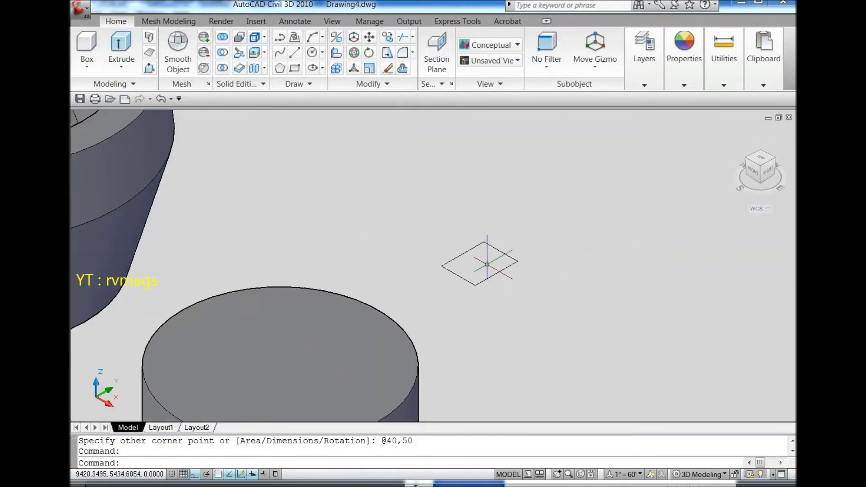
Move the small rectangle onto the centre of the lid disc
{"action": "left_click", "coordinate": [369, 39]}
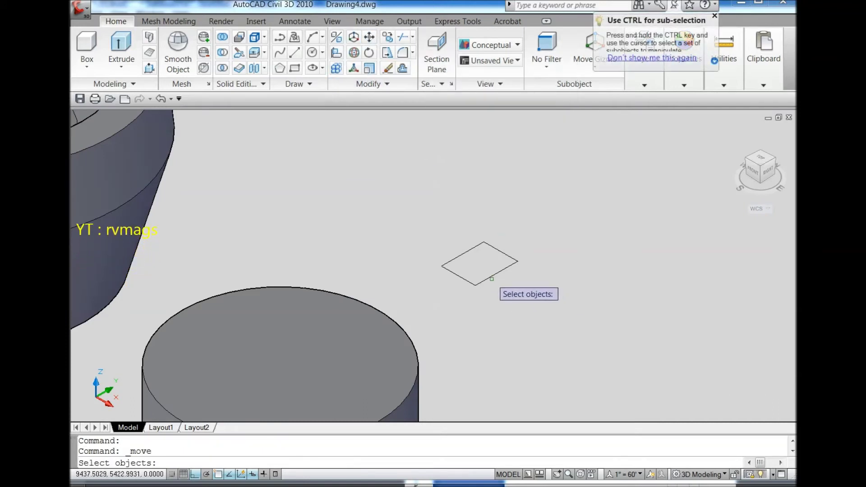
{"action": "left_click", "coordinate": [491, 276]}
{"action": "key", "text": "Return"}
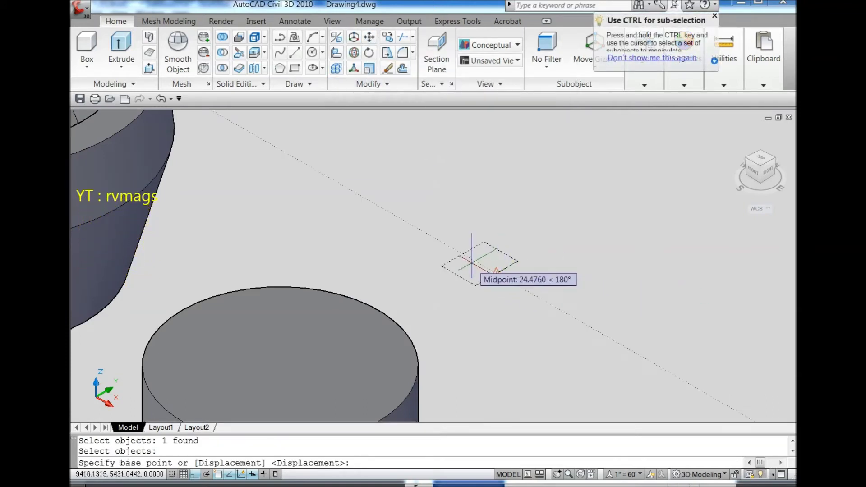
{"action": "left_click", "coordinate": [500, 251]}
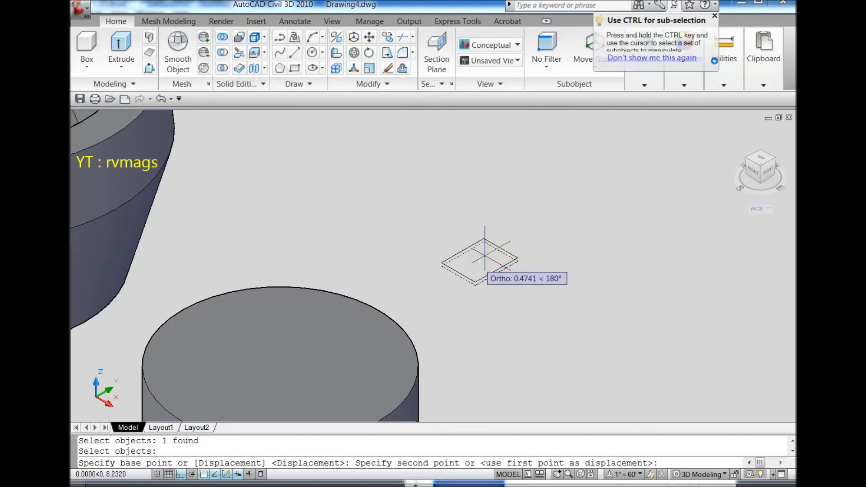
{"action": "scroll", "coordinate": [499, 249], "scroll_direction": "down", "scroll_amount": 4}
{"action": "left_click", "coordinate": [413, 294]}
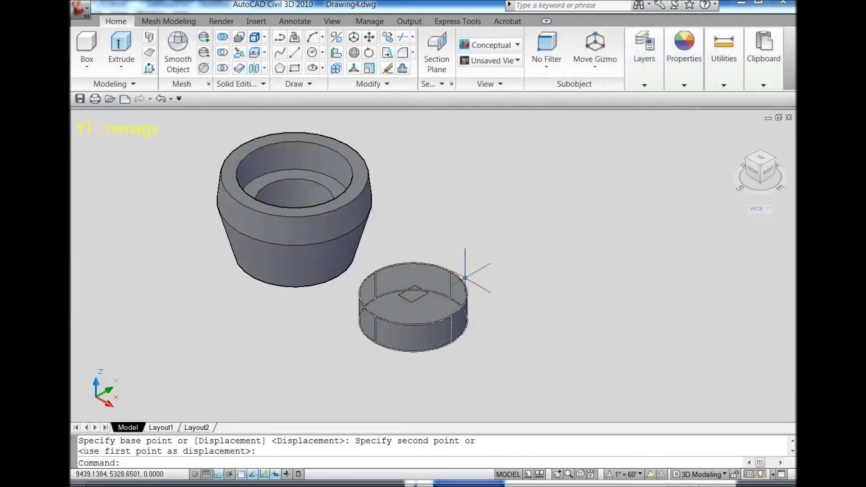
Extrude the square outline 40 units on the lid top
{"action": "left_click", "coordinate": [120, 45]}
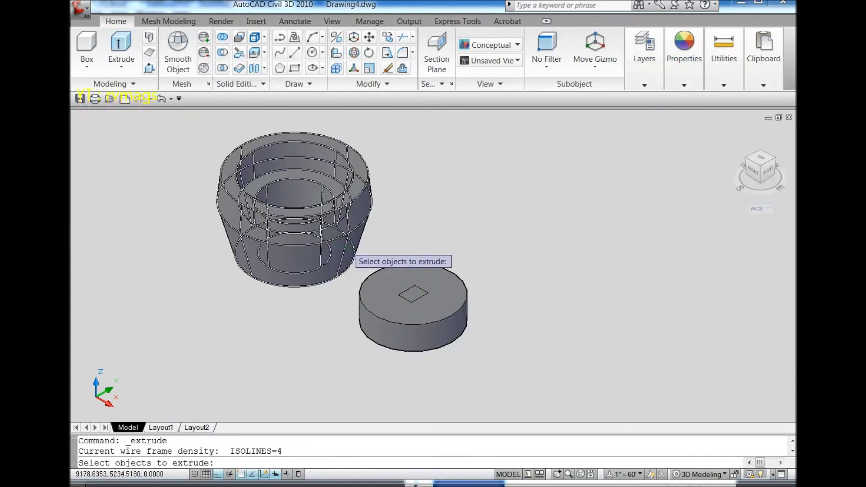
{"action": "left_click", "coordinate": [381, 251]}
{"action": "left_click", "coordinate": [439, 309]}
{"action": "key", "text": "Return"}
{"action": "type", "text": "40"}
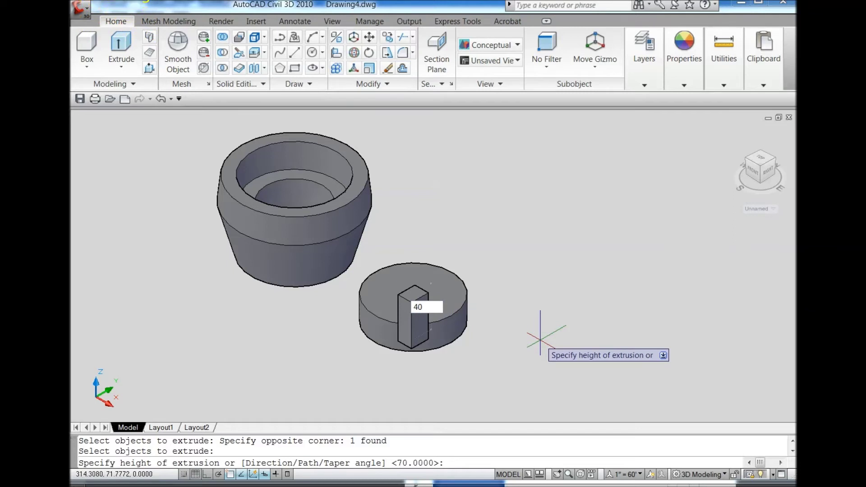
{"action": "key", "text": "Return"}
Subtract the square prism from the lid, leaving a square recess
{"action": "left_click", "coordinate": [223, 52]}
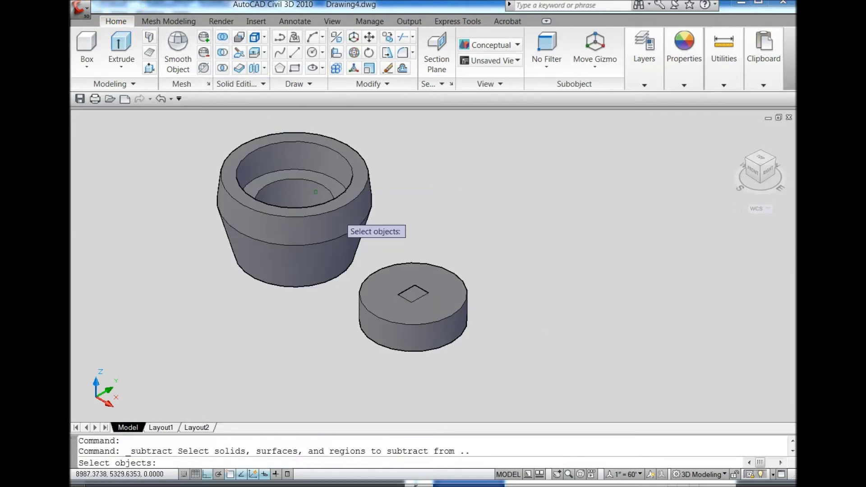
{"action": "left_click", "coordinate": [450, 333]}
{"action": "key", "text": "Return"}
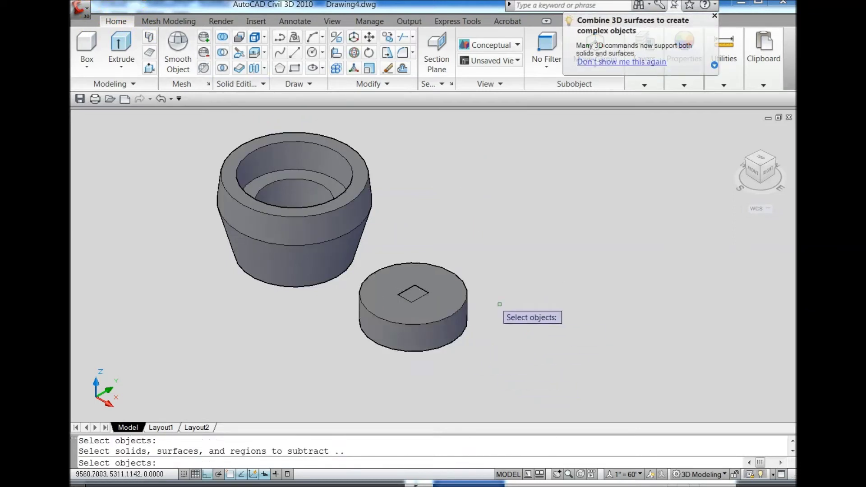
{"action": "left_click", "coordinate": [413, 301]}
{"action": "key", "text": "Return"}
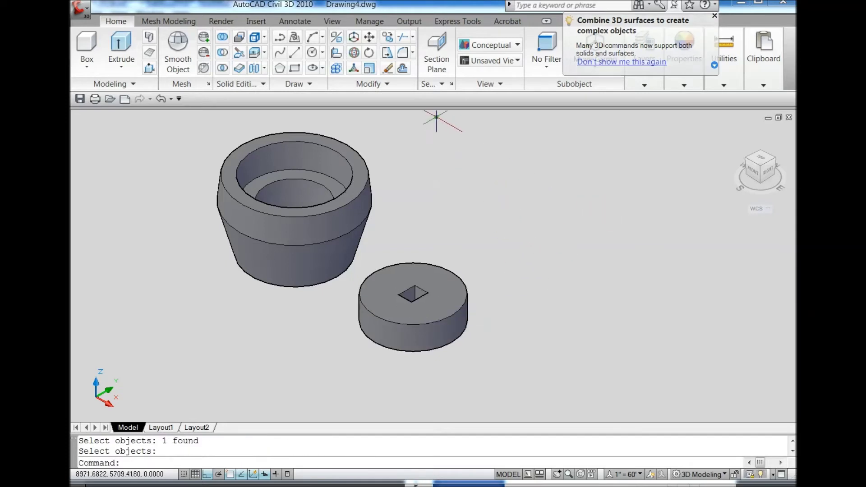
{"action": "left_click", "coordinate": [331, 22]}
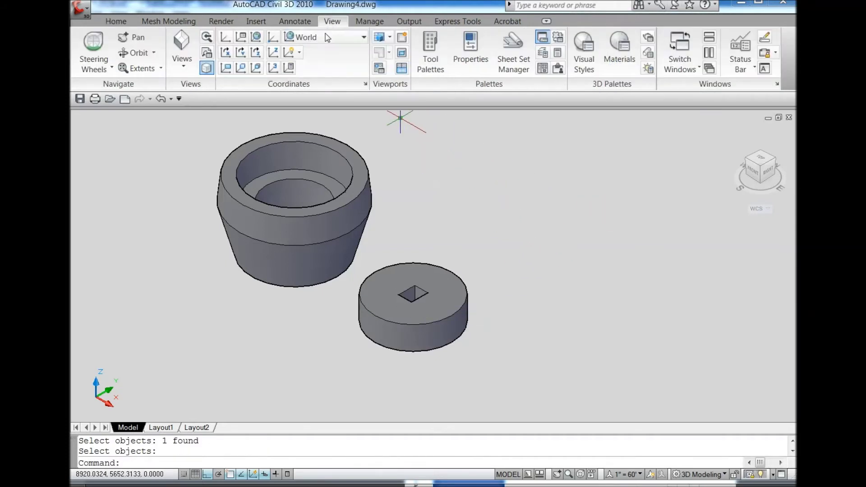
Align the UCS to the lid's top face and view it from the top, rotated 90°
{"action": "left_click", "coordinate": [256, 67]}
{"action": "scroll", "coordinate": [418, 302], "scroll_direction": "up", "scroll_amount": 6}
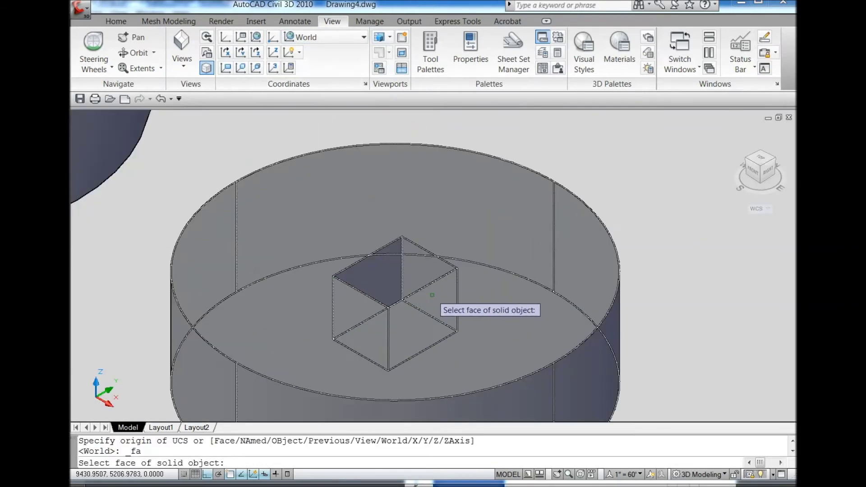
{"action": "left_click", "coordinate": [381, 279]}
{"action": "key", "text": "Return"}
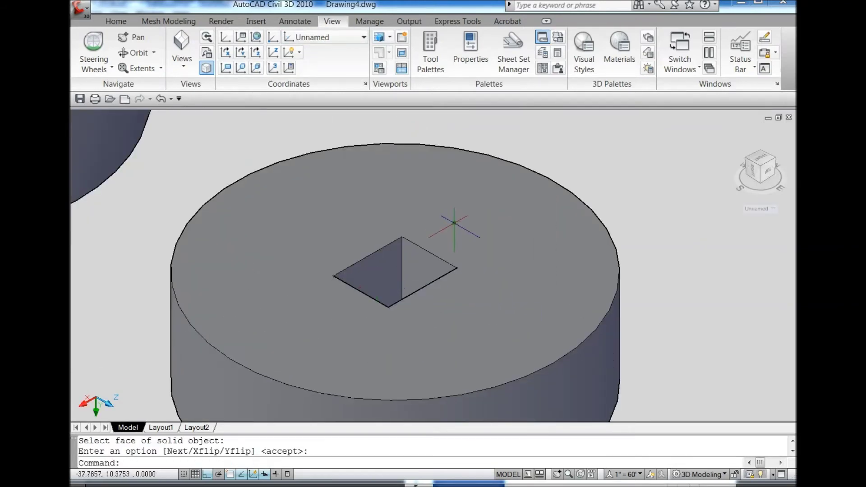
{"action": "left_click", "coordinate": [768, 175]}
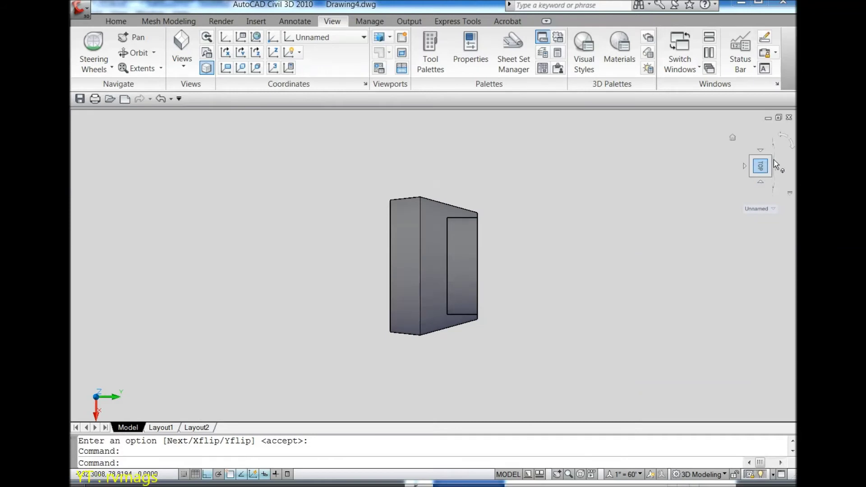
{"action": "left_click", "coordinate": [790, 148]}
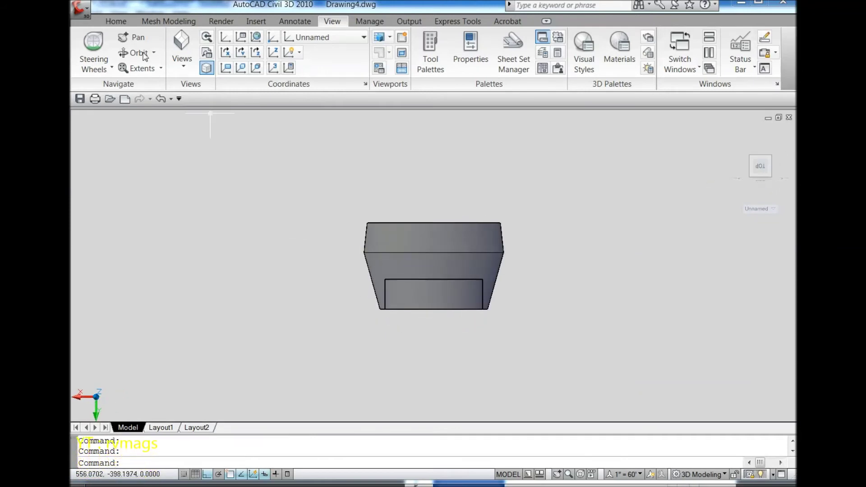
Draw a 25-diameter circle to the right of the model
{"action": "left_click", "coordinate": [116, 21]}
{"action": "left_click", "coordinate": [313, 53]}
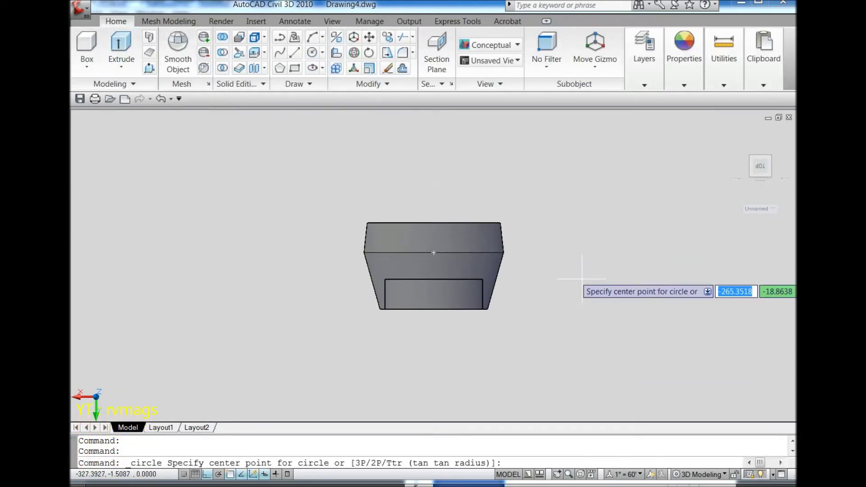
{"action": "left_click", "coordinate": [576, 291]}
{"action": "type", "text": "d"}
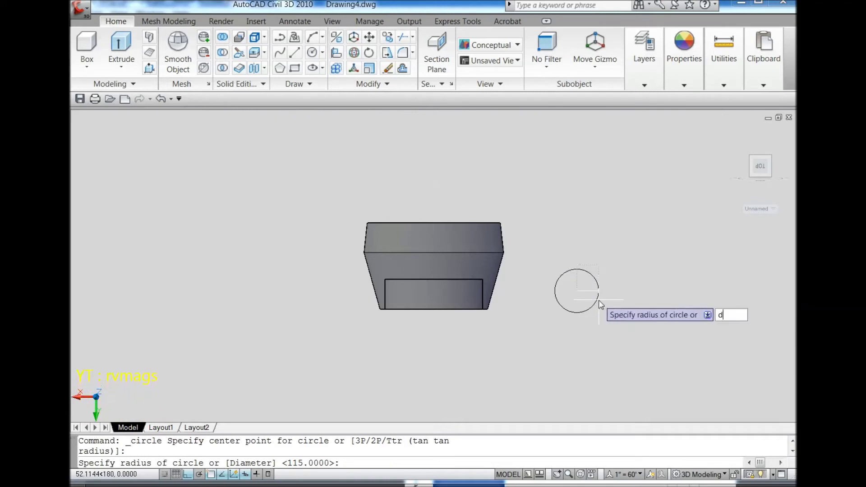
{"action": "key", "text": "Return"}
{"action": "type", "text": "25"}
{"action": "key", "text": "Return"}
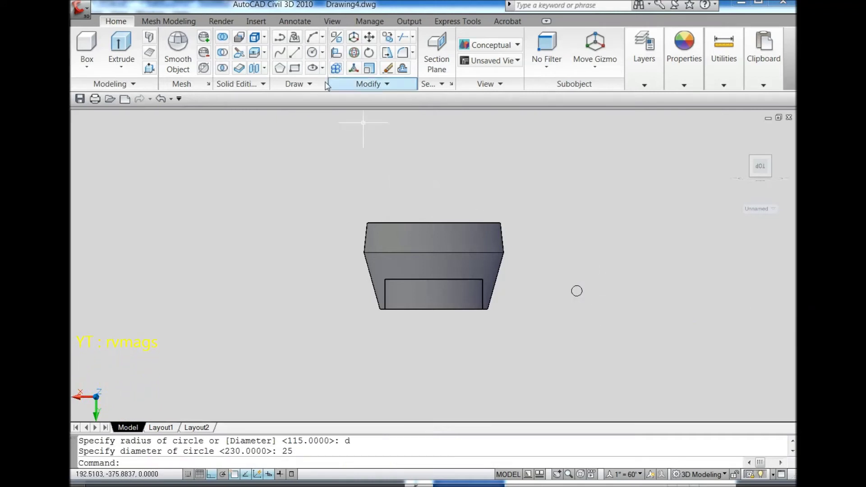
Draw a 30-long line down from the circle's bottom
{"action": "left_click", "coordinate": [294, 54]}
{"action": "left_click", "coordinate": [578, 335]}
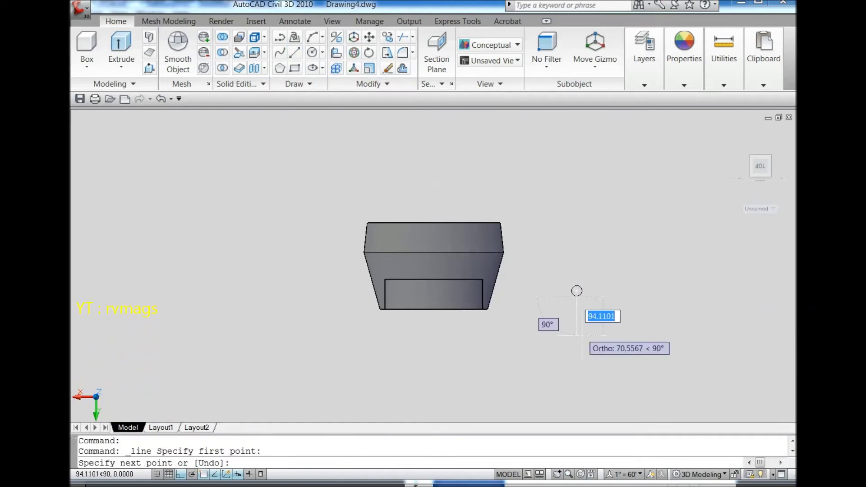
{"action": "type", "text": "0"}
{"action": "key", "text": "Return"}
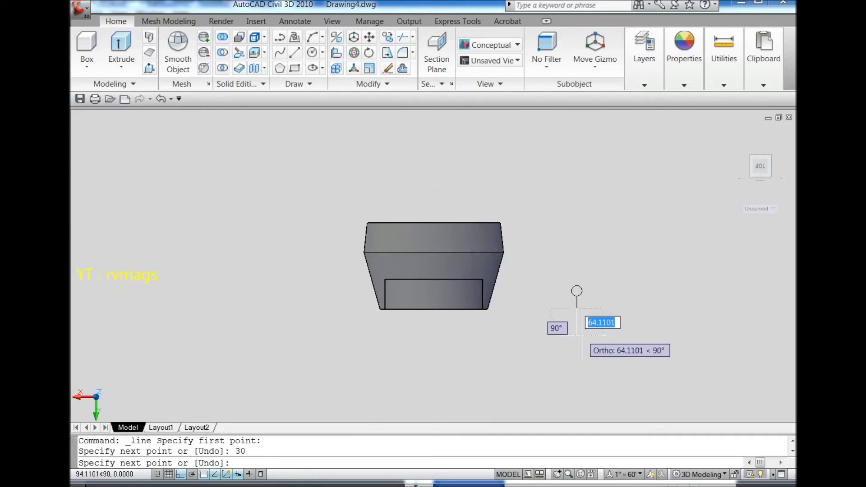
{"action": "key", "text": "Escape"}
Draw a small 5-diameter circle
{"action": "left_click", "coordinate": [312, 52]}
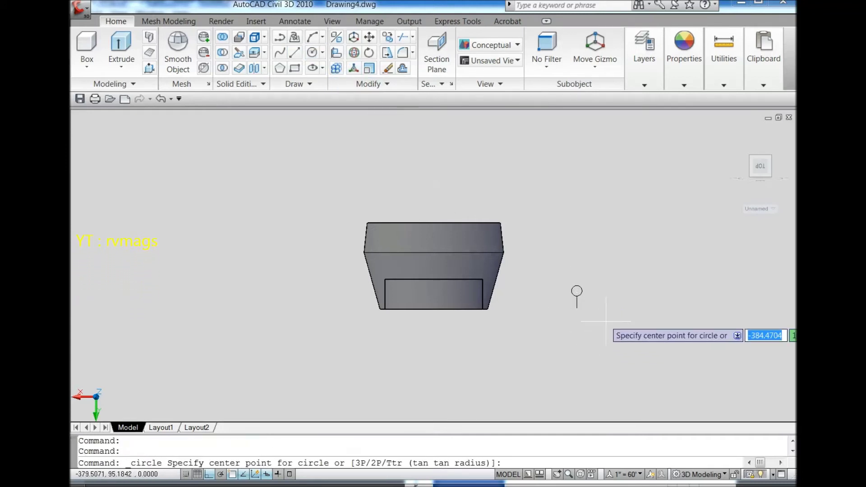
{"action": "scroll", "coordinate": [594, 304], "scroll_direction": "up", "scroll_amount": 3}
{"action": "left_click", "coordinate": [574, 287]}
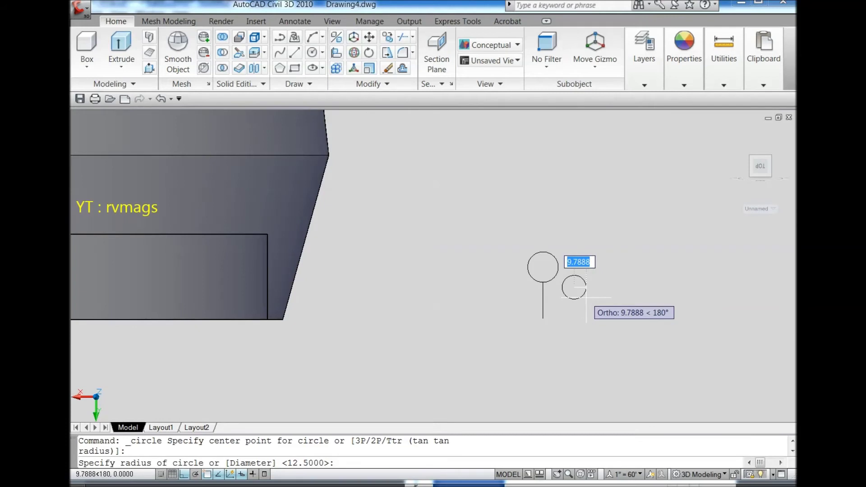
{"action": "type", "text": "d"}
{"action": "key", "text": "Return"}
{"action": "type", "text": "5"}
{"action": "key", "text": "Return"}
Copy the 5-diameter circle to make a second one, then select the sketched curves
{"action": "scroll", "coordinate": [589, 297], "scroll_direction": "up", "scroll_amount": 3}
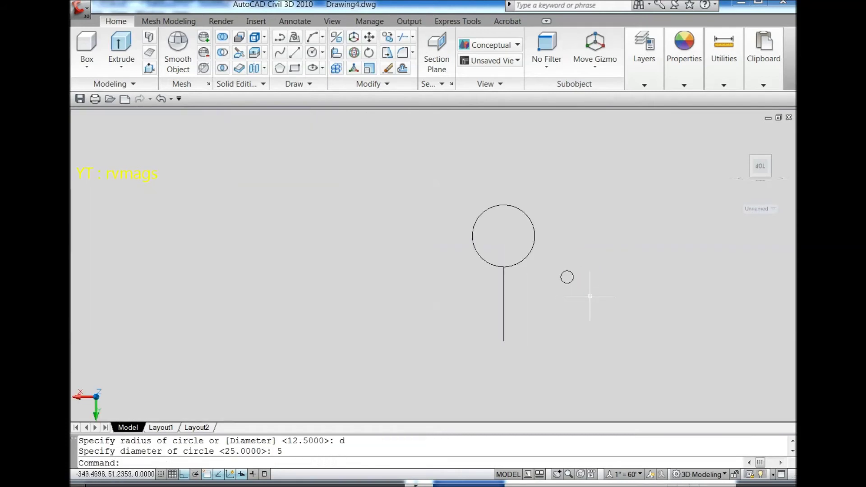
{"action": "left_click_drag", "start_coordinate": [589, 297], "coordinate": [563, 272]}
{"action": "left_click", "coordinate": [389, 40]}
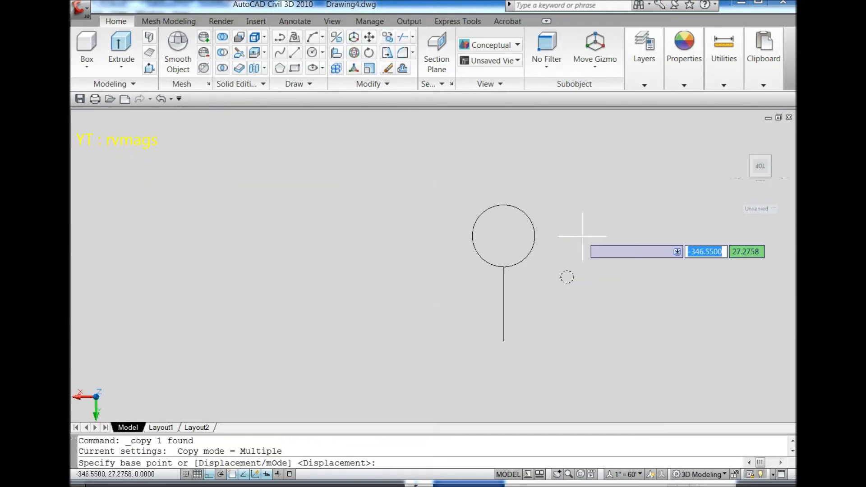
{"action": "left_click", "coordinate": [624, 265]}
{"action": "key", "text": "Escape"}
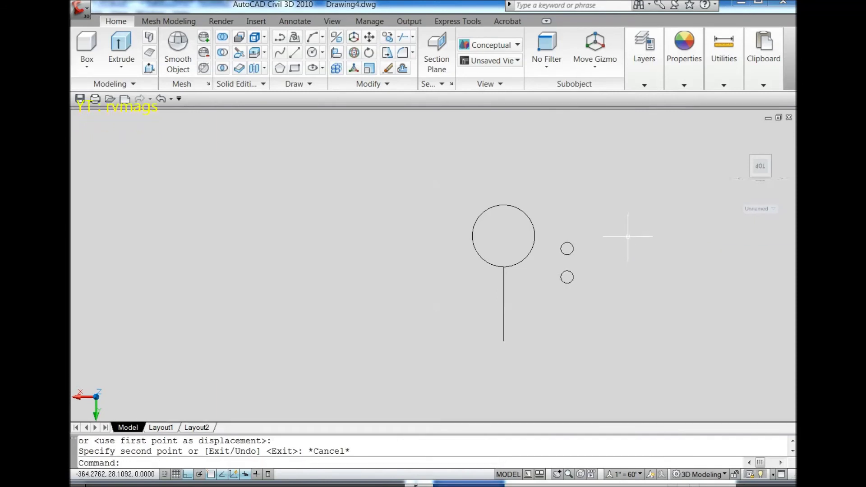
{"action": "left_click", "coordinate": [587, 294]}
{"action": "left_click", "coordinate": [503, 250]}
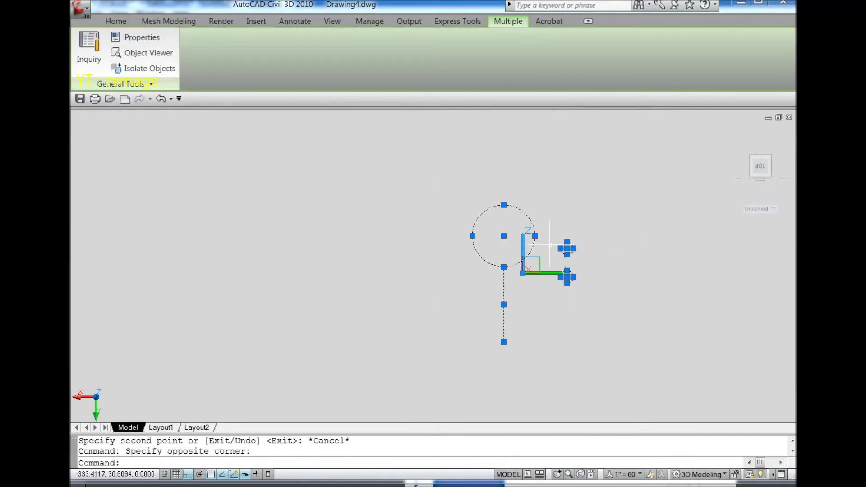
Sweep a small circle along the 25-diameter circle to form a tube ring
{"action": "left_click", "coordinate": [751, 175]}
{"action": "key", "text": "Escape"}
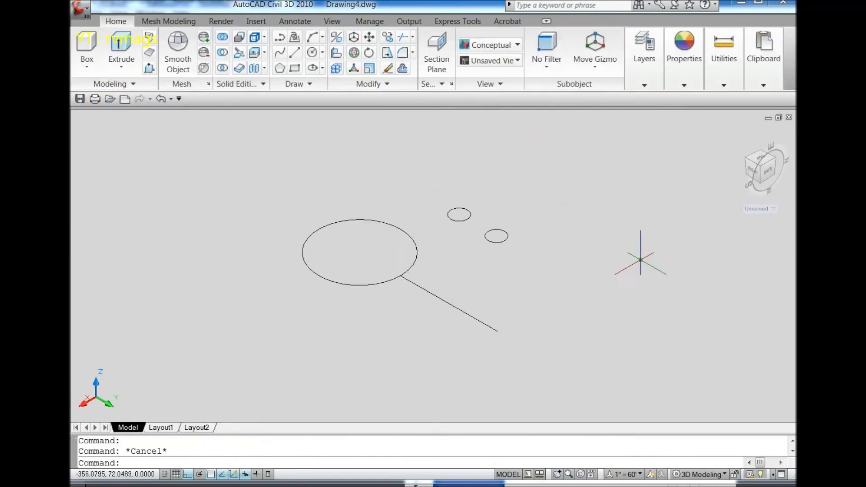
{"action": "left_click", "coordinate": [121, 65]}
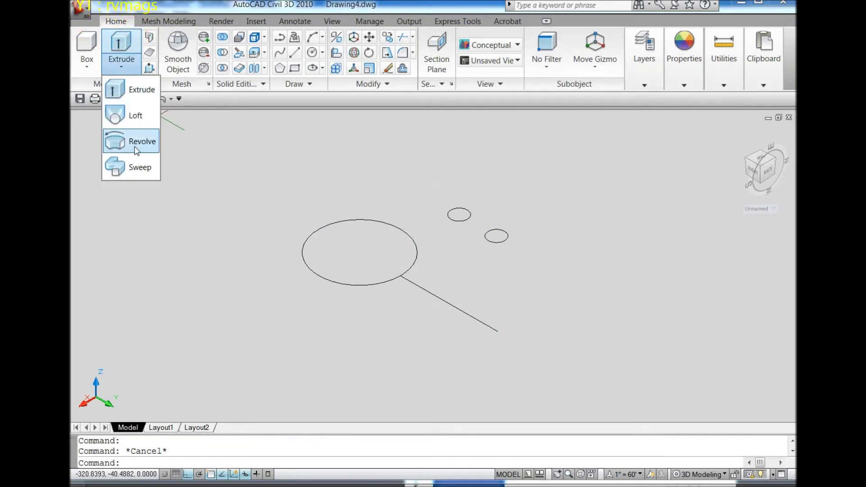
{"action": "left_click", "coordinate": [126, 169]}
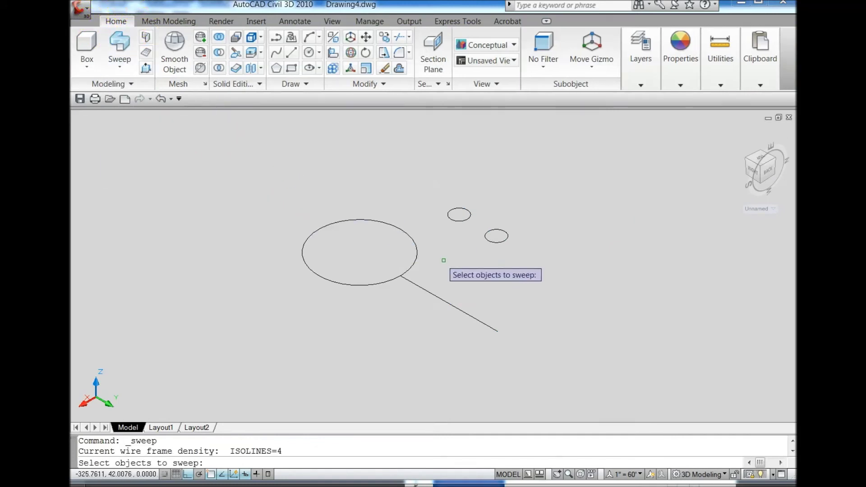
{"action": "left_click", "coordinate": [460, 222]}
{"action": "key", "text": "Return"}
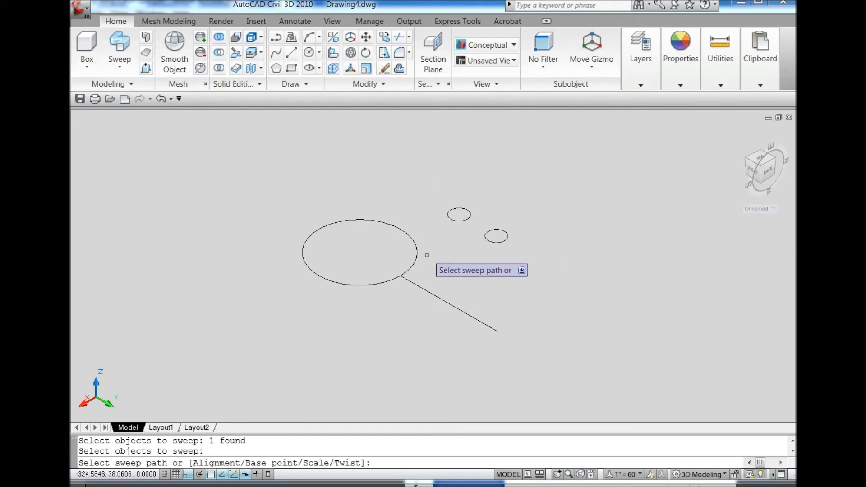
{"action": "left_click", "coordinate": [417, 257]}
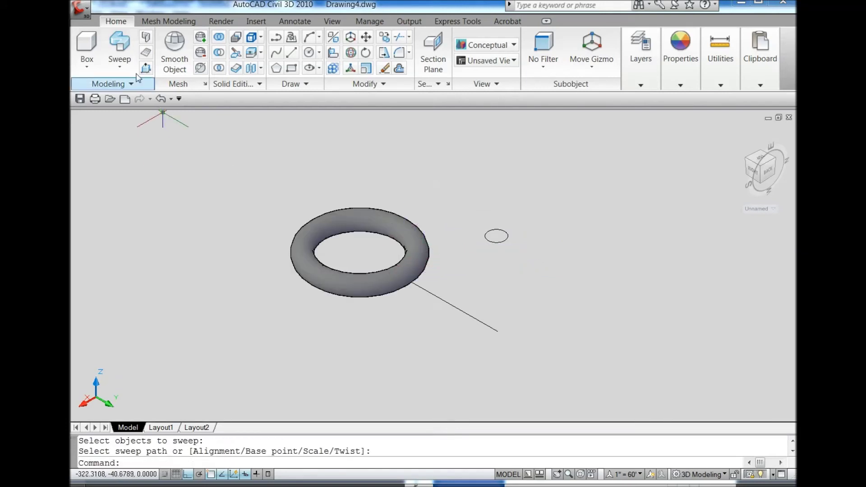
Sweep the other small circle along the 30-long line to form a rod
{"action": "left_click", "coordinate": [120, 43]}
{"action": "left_click", "coordinate": [497, 231]}
{"action": "key", "text": "Return"}
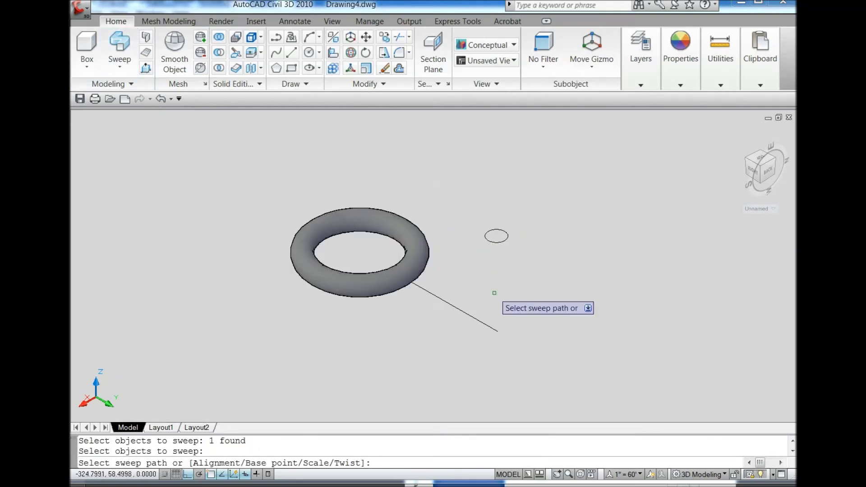
{"action": "left_click", "coordinate": [469, 314]}
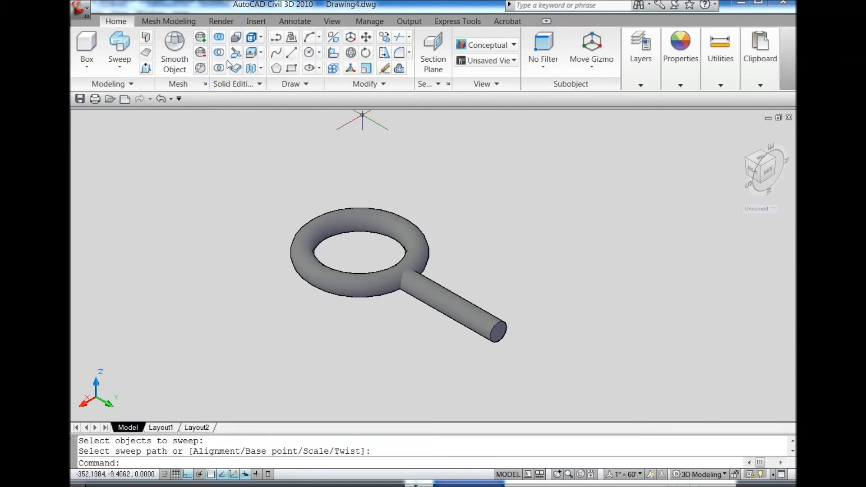
{"action": "left_click", "coordinate": [220, 41]}
{"action": "left_click", "coordinate": [365, 283]}
Union the tube ring and rod into one ring-handle solid
{"action": "left_click", "coordinate": [426, 289]}
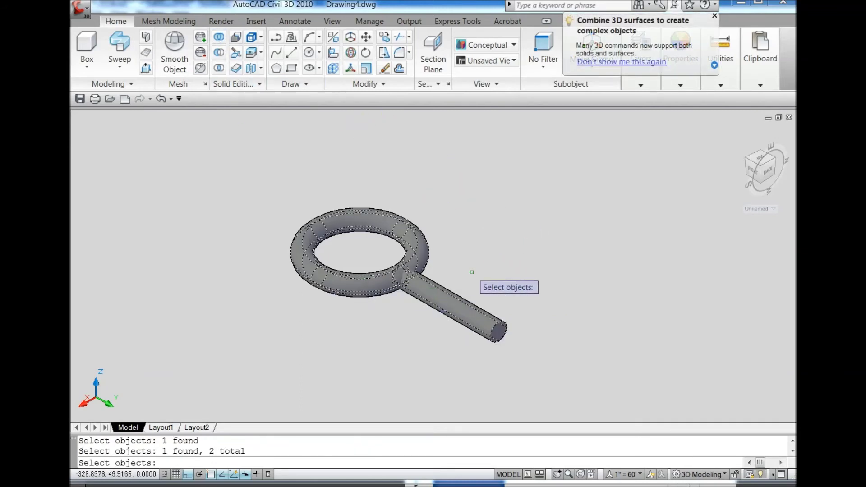
{"action": "key", "text": "Return"}
{"action": "scroll", "coordinate": [517, 227], "scroll_direction": "down", "scroll_amount": 2}
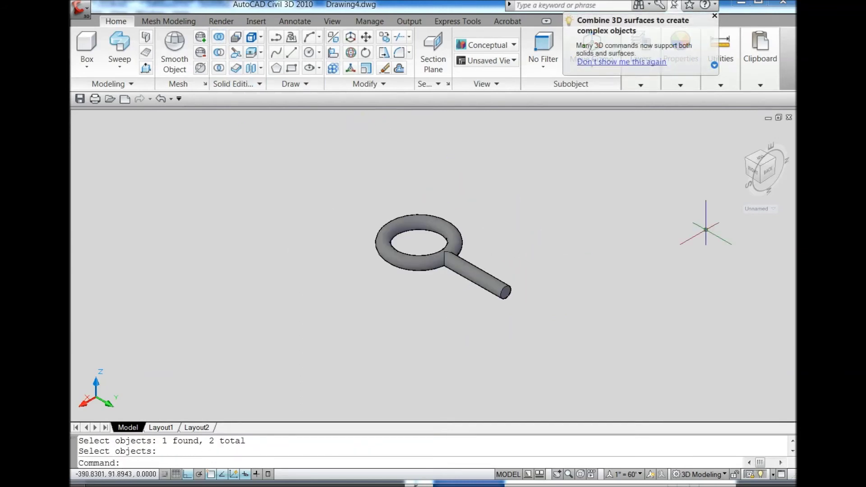
Reset the UCS to World and zoom in from a front-right corner with changed projection
{"action": "left_click", "coordinate": [752, 210]}
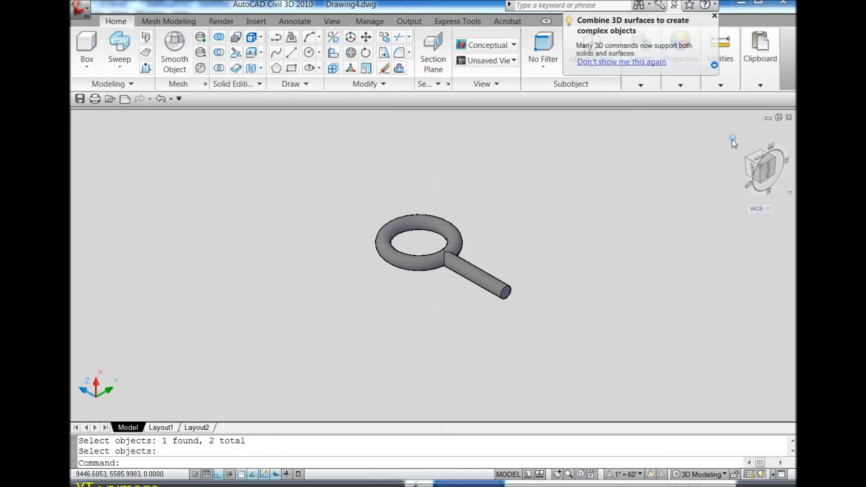
{"action": "left_click", "coordinate": [732, 138]}
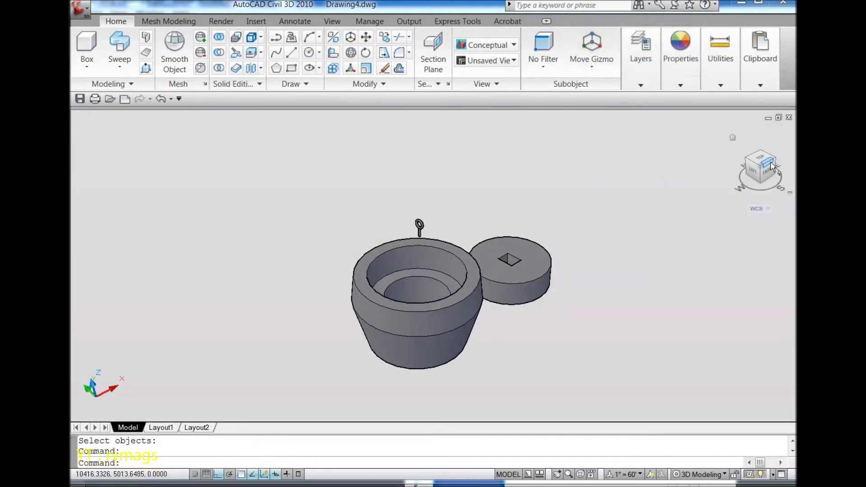
{"action": "left_click", "coordinate": [773, 162]}
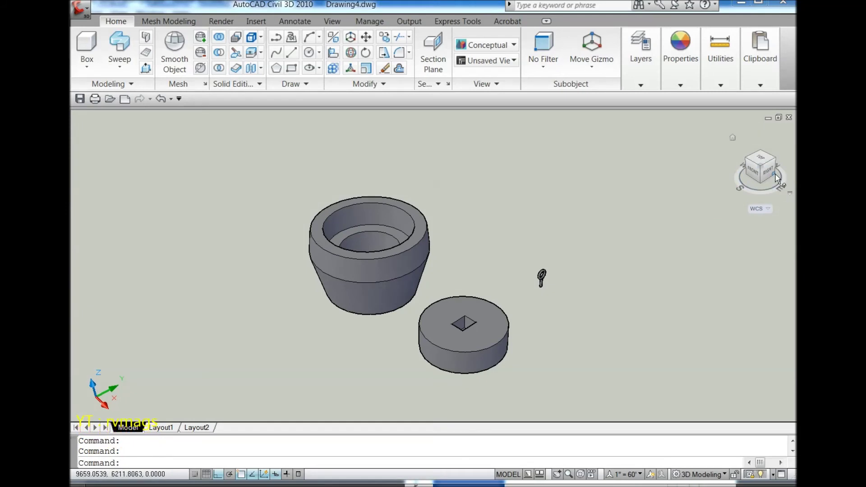
{"action": "right_click", "coordinate": [776, 177]}
{"action": "left_click", "coordinate": [782, 197]}
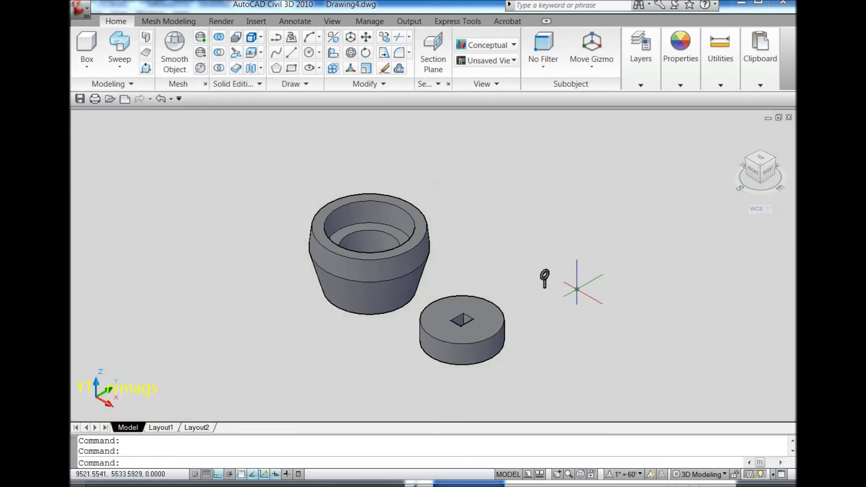
{"action": "scroll", "coordinate": [555, 293], "scroll_direction": "up", "scroll_amount": 3}
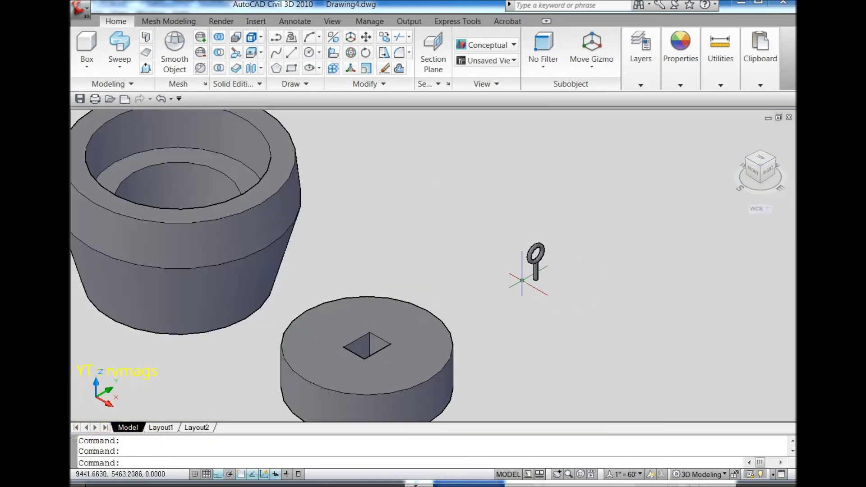
Move the ring handle to the recess centre using Mid Between 2 Points
{"action": "left_click", "coordinate": [365, 38]}
{"action": "left_click", "coordinate": [538, 272]}
{"action": "key", "text": "Return"}
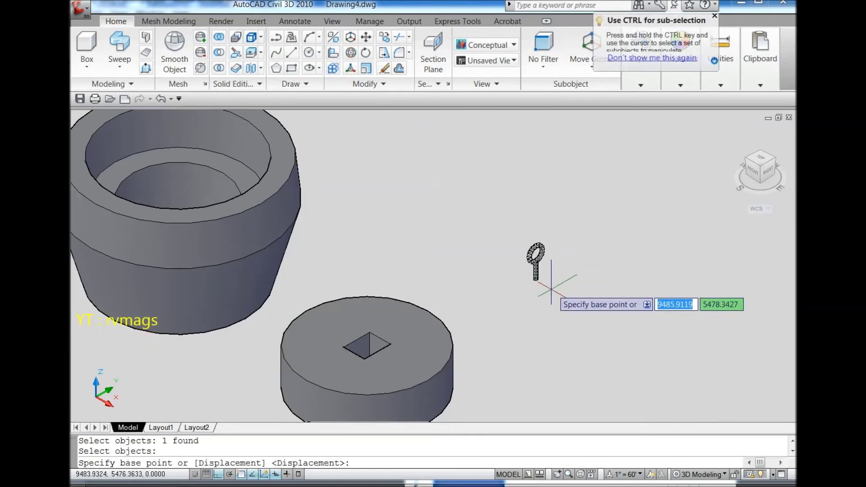
{"action": "left_click", "coordinate": [538, 272]}
{"action": "scroll", "coordinate": [474, 251], "scroll_direction": "down", "scroll_amount": 2}
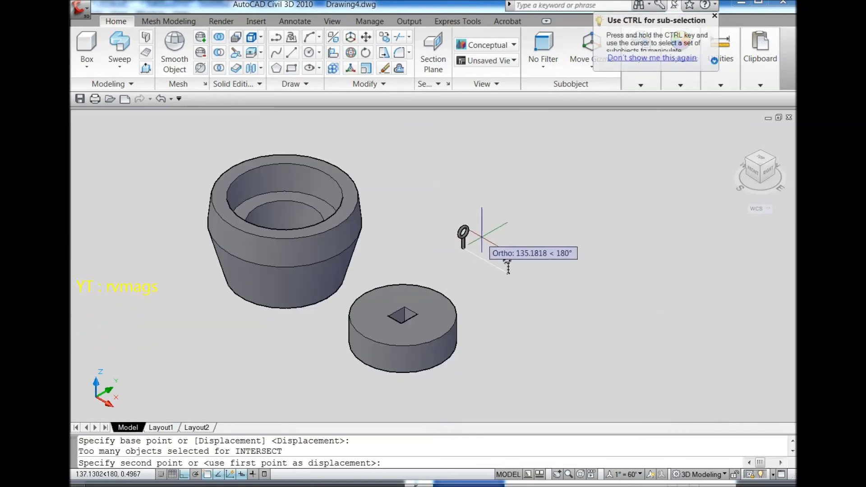
{"action": "right_click", "coordinate": [484, 262], "text": "shift"}
{"action": "left_click", "coordinate": [539, 268]}
{"action": "scroll", "coordinate": [415, 317], "scroll_direction": "up", "scroll_amount": 2}
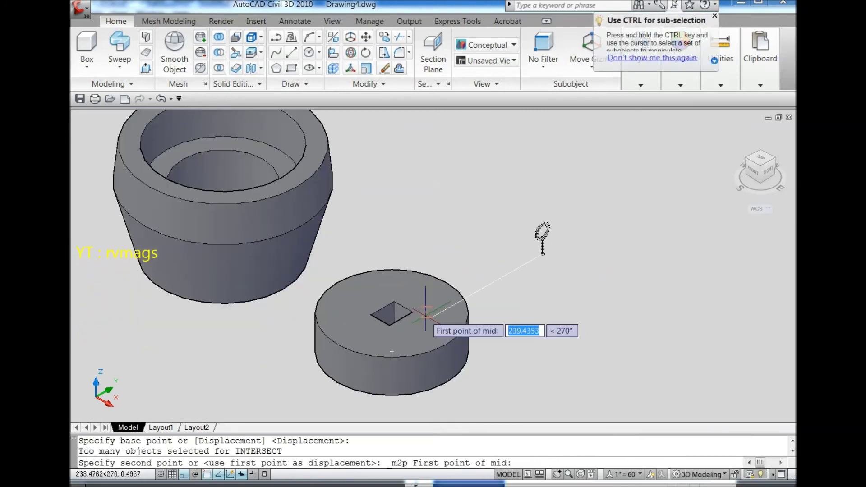
{"action": "scroll", "coordinate": [406, 316], "scroll_direction": "up", "scroll_amount": 3}
{"action": "left_click", "coordinate": [374, 292]}
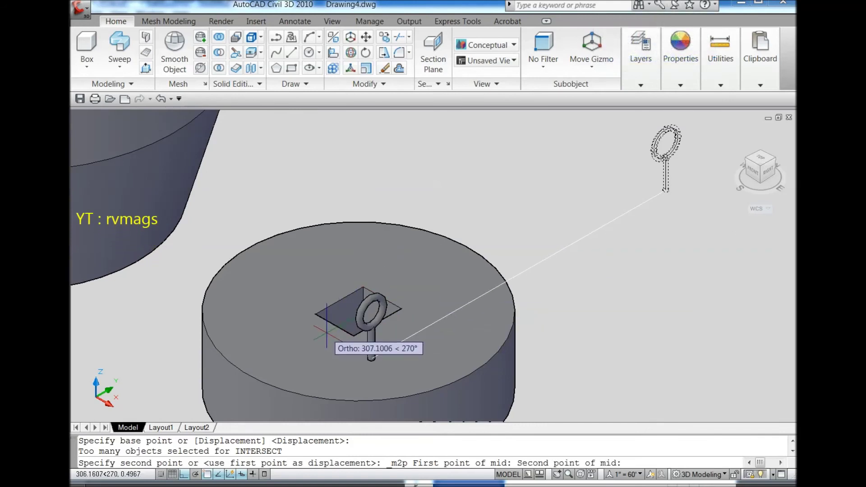
{"action": "left_click", "coordinate": [354, 336]}
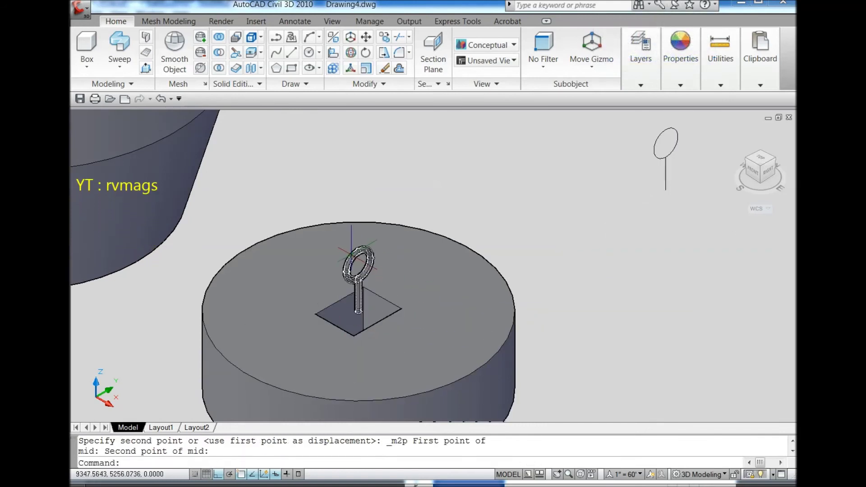
Lower the ring handle 50 units and erase the leftover wireframe ring and stem
{"action": "left_click", "coordinate": [358, 289]}
{"action": "left_click", "coordinate": [365, 37]}
{"action": "scroll", "coordinate": [410, 167], "scroll_direction": "down", "scroll_amount": 2}
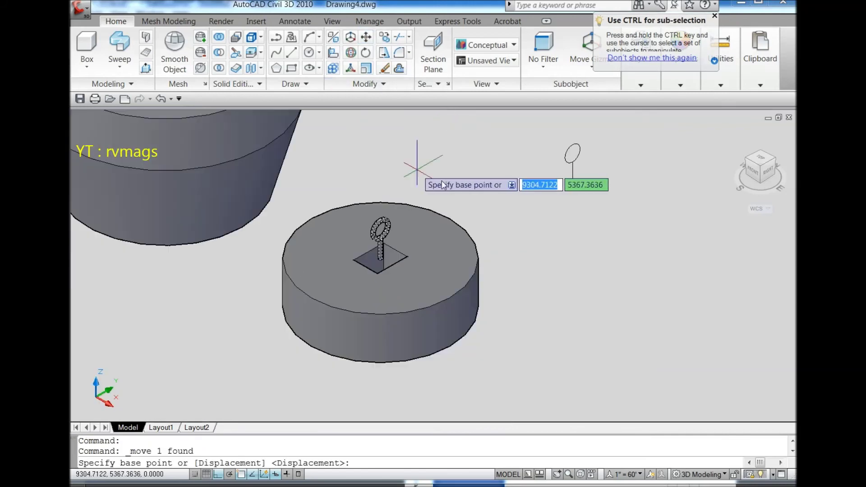
{"action": "left_click", "coordinate": [500, 208]}
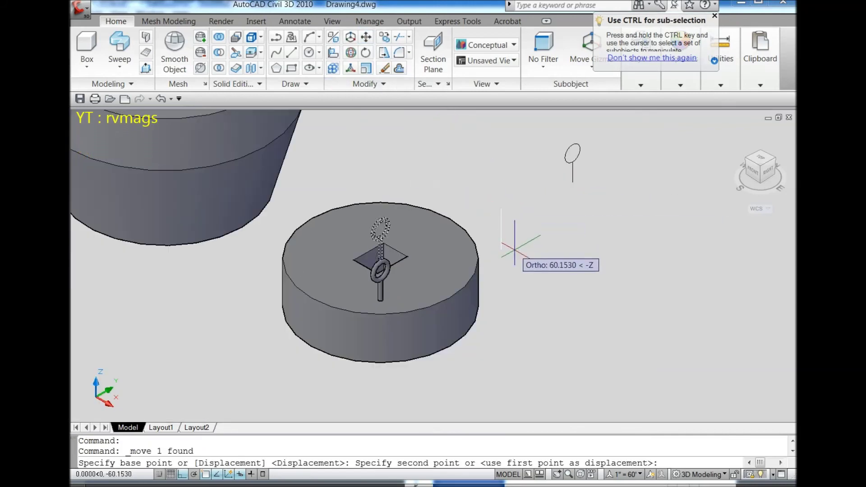
{"action": "type", "text": "50"}
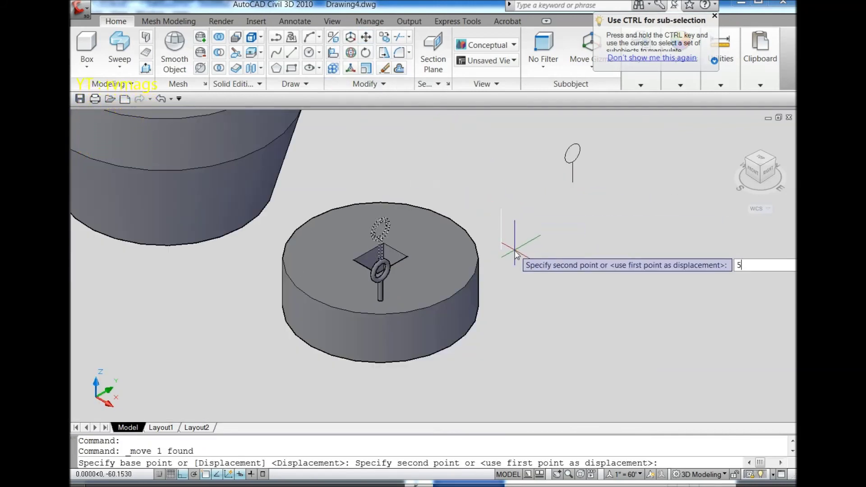
{"action": "key", "text": "Return"}
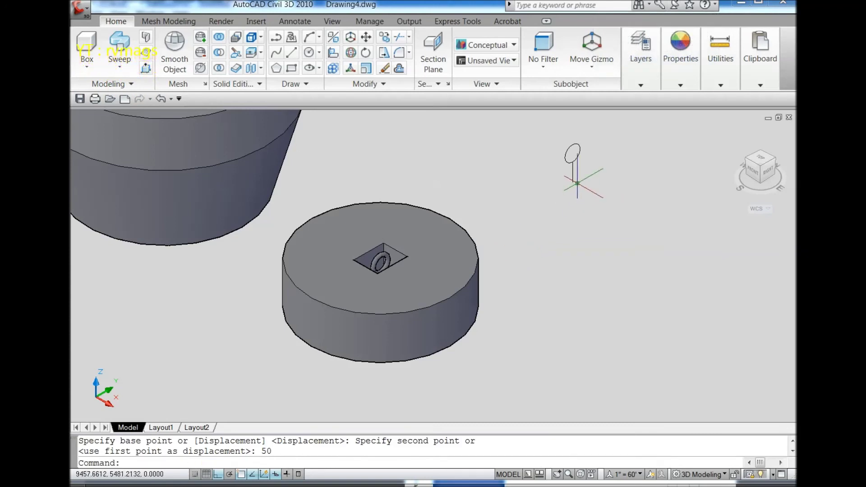
{"action": "key", "text": "Delete"}
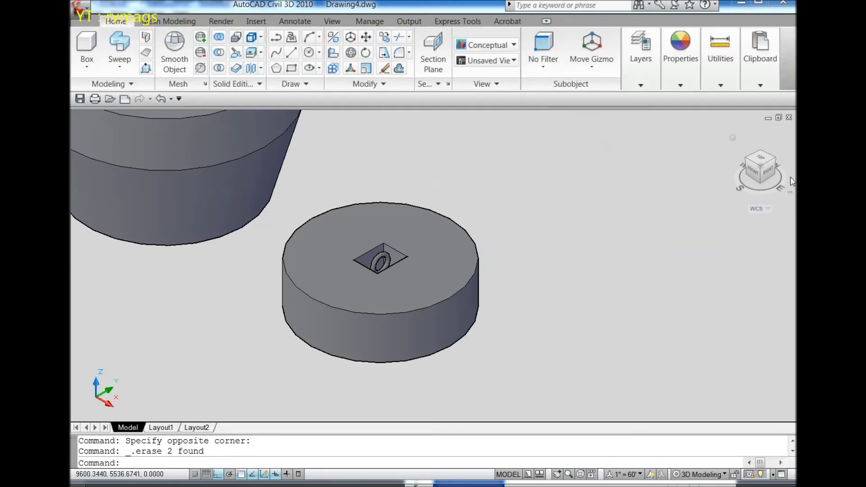
Check the Right view, then move the ring handle 5 units within the recess
{"action": "left_click", "coordinate": [768, 171]}
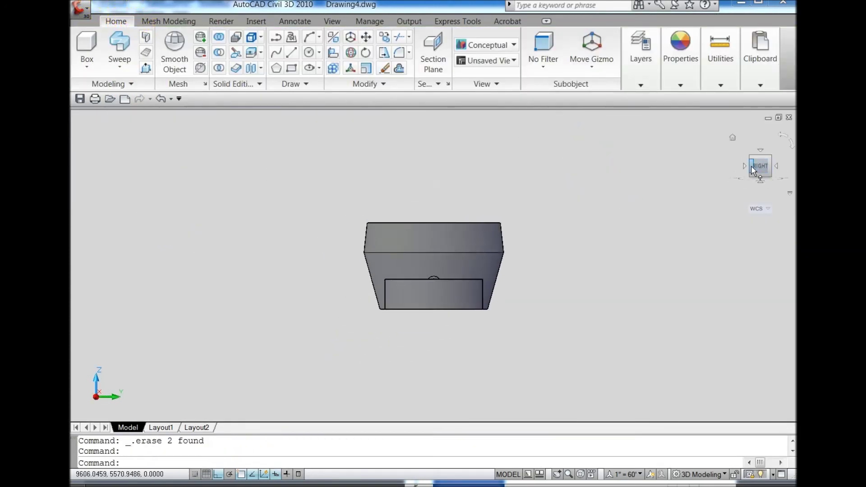
{"action": "left_click", "coordinate": [750, 159]}
{"action": "scroll", "coordinate": [549, 354], "scroll_direction": "up", "scroll_amount": 4}
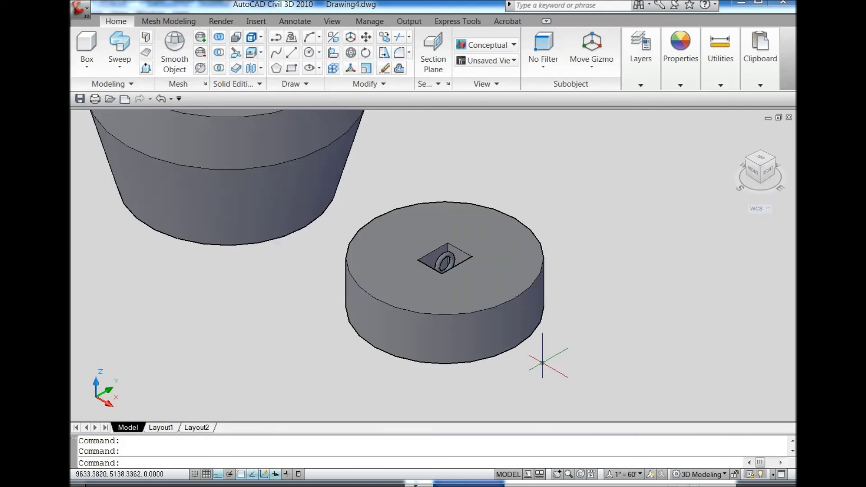
{"action": "scroll", "coordinate": [543, 358], "scroll_direction": "up", "scroll_amount": 2}
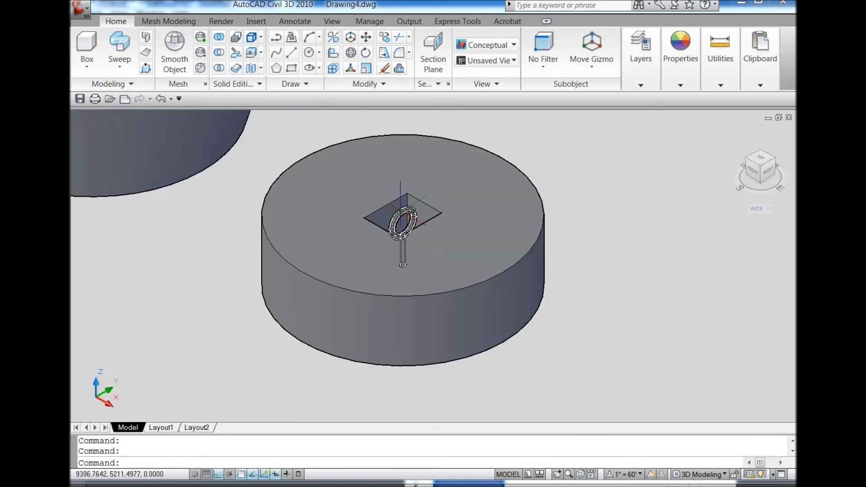
{"action": "left_click", "coordinate": [401, 214]}
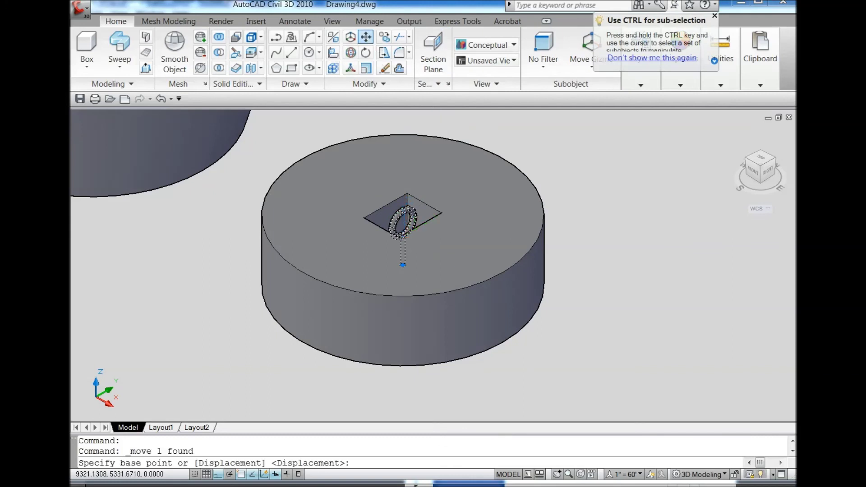
{"action": "left_click", "coordinate": [601, 187]}
{"action": "type", "text": "5"}
{"action": "key", "text": "Return"}
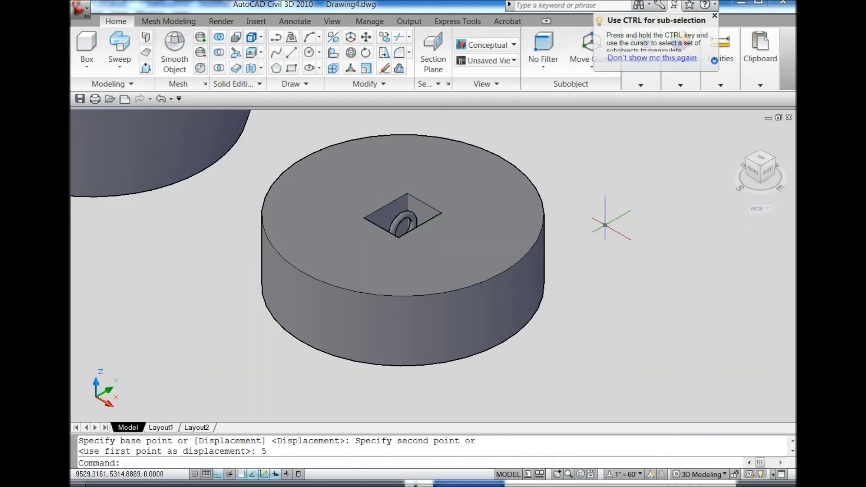
{"action": "left_click", "coordinate": [218, 44]}
Union the lid and ring handle into one solid
{"action": "left_click", "coordinate": [325, 243]}
{"action": "left_click", "coordinate": [406, 226]}
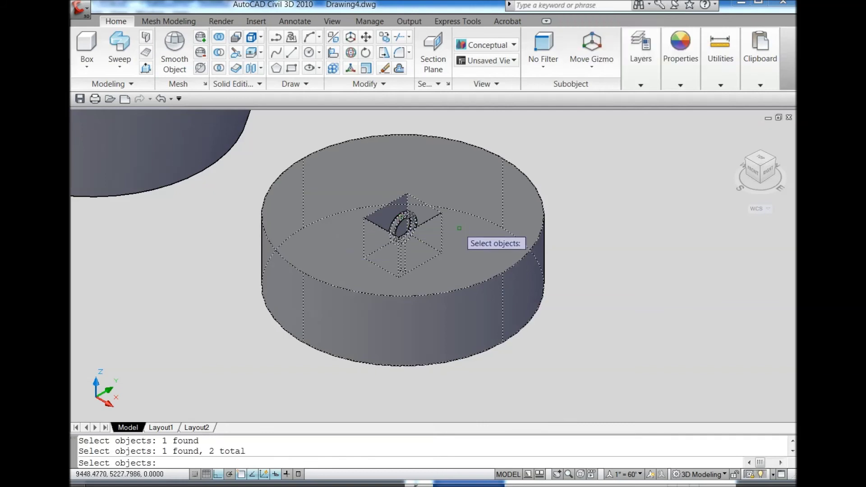
{"action": "key", "text": "Return"}
{"action": "scroll", "coordinate": [579, 232], "scroll_direction": "down", "scroll_amount": 2}
Move the merged lid into the top of the tapered cup
{"action": "left_click", "coordinate": [464, 232]}
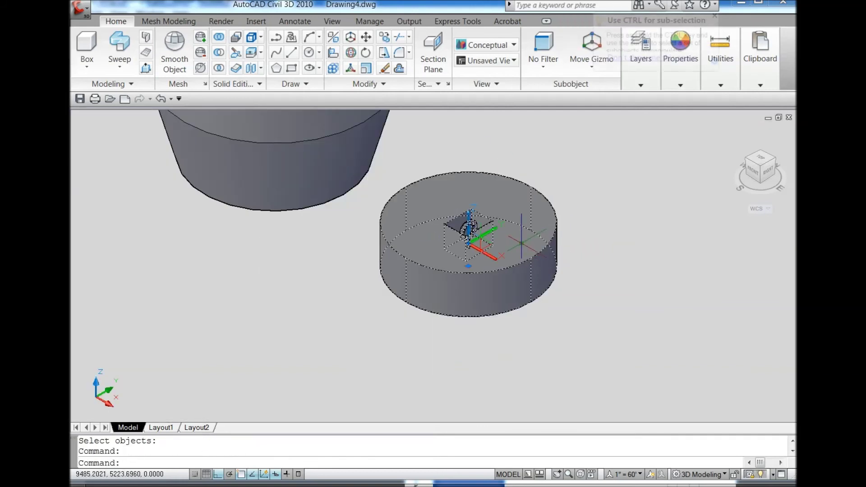
{"action": "left_click", "coordinate": [378, 53]}
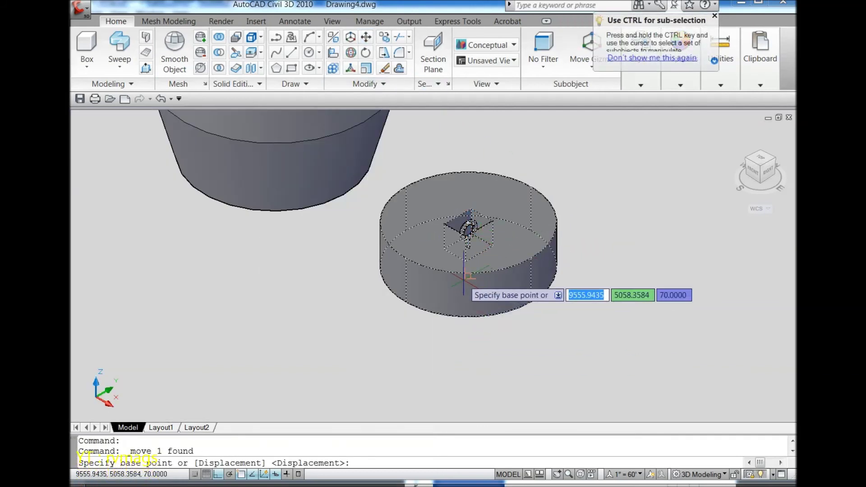
{"action": "scroll", "coordinate": [482, 310], "scroll_direction": "down", "scroll_amount": 3}
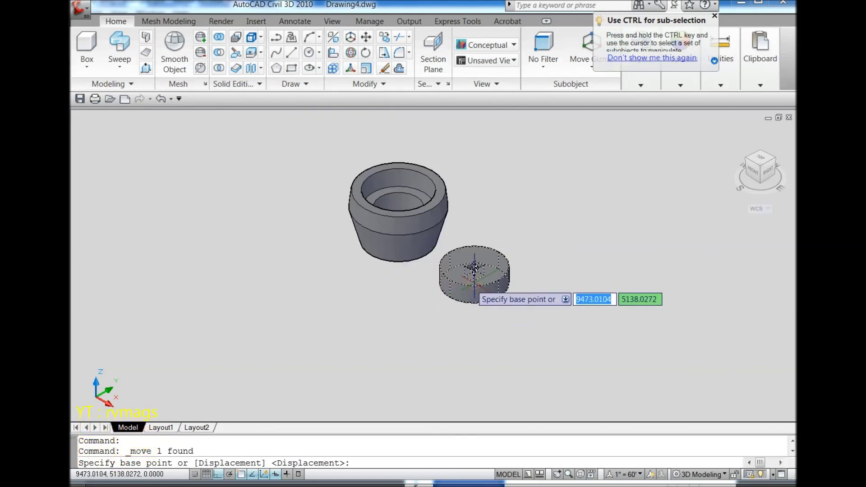
{"action": "left_click", "coordinate": [471, 295]}
{"action": "scroll", "coordinate": [385, 197], "scroll_direction": "up", "scroll_amount": 2}
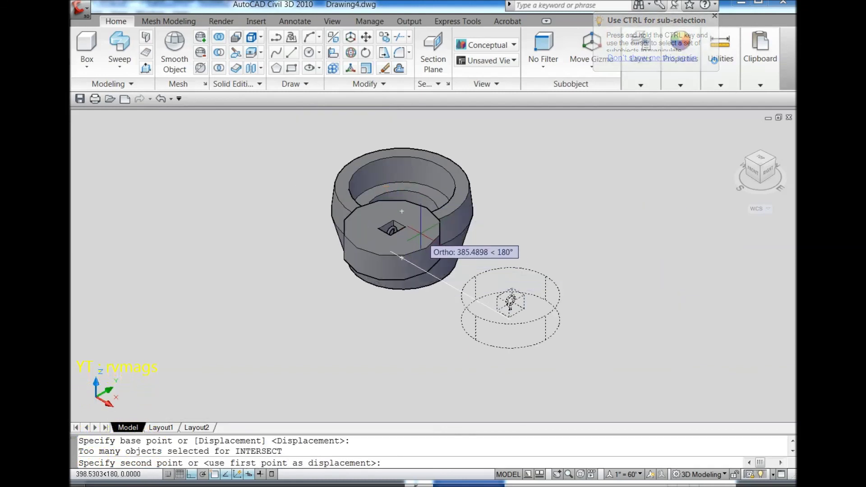
{"action": "left_click", "coordinate": [408, 205]}
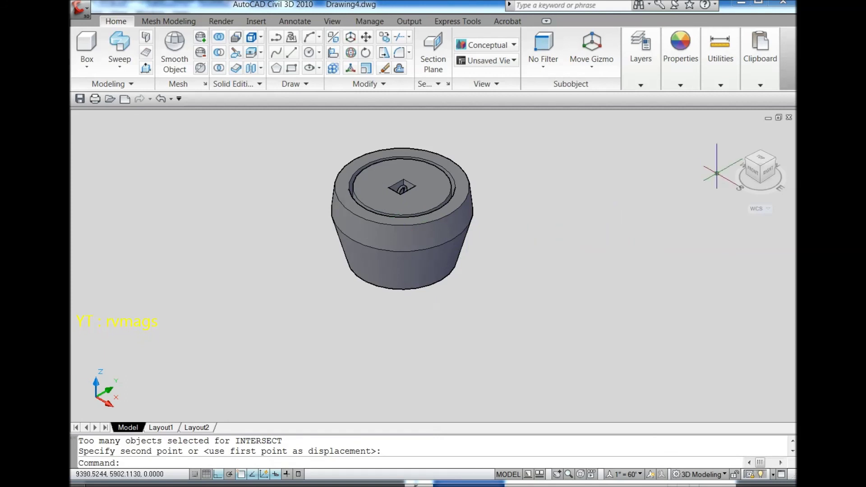
{"action": "left_click", "coordinate": [747, 161]}
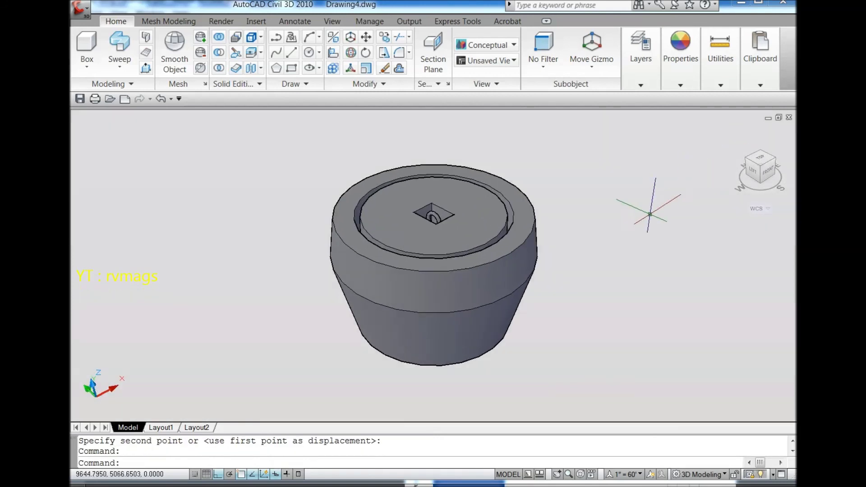
{"action": "left_click", "coordinate": [332, 22]}
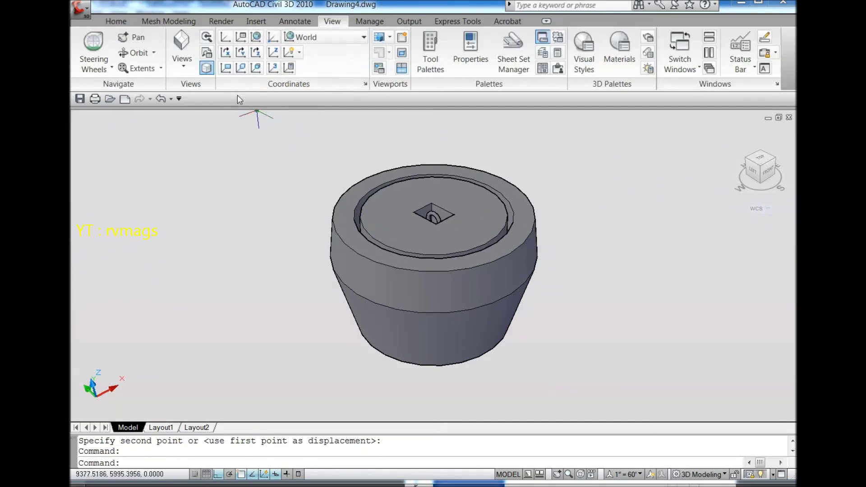
{"action": "left_click", "coordinate": [136, 54]}
{"action": "mouse_move", "coordinate": [442, 288]}
{"action": "left_mouse_down"}
{"action": "mouse_move", "coordinate": [423, 184]}
{"action": "mouse_move", "coordinate": [435, 280]}
{"action": "mouse_move", "coordinate": [386, 263]}
{"action": "mouse_move", "coordinate": [518, 299]}
{"action": "mouse_move", "coordinate": [411, 330]}
{"action": "mouse_move", "coordinate": [325, 257]}
{"action": "mouse_move", "coordinate": [332, 278]}
{"action": "left_mouse_up"}
{"action": "right_click", "coordinate": [609, 255]}
{"action": "left_click", "coordinate": [609, 255]}
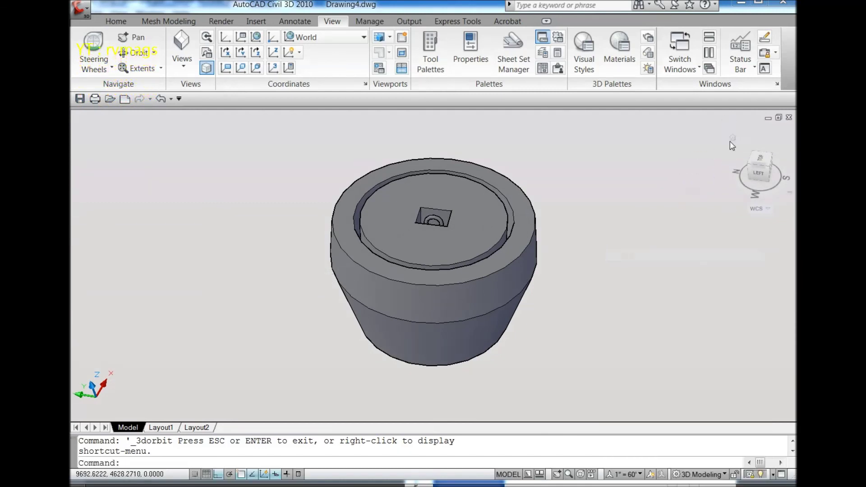
{"action": "left_click", "coordinate": [733, 138]}
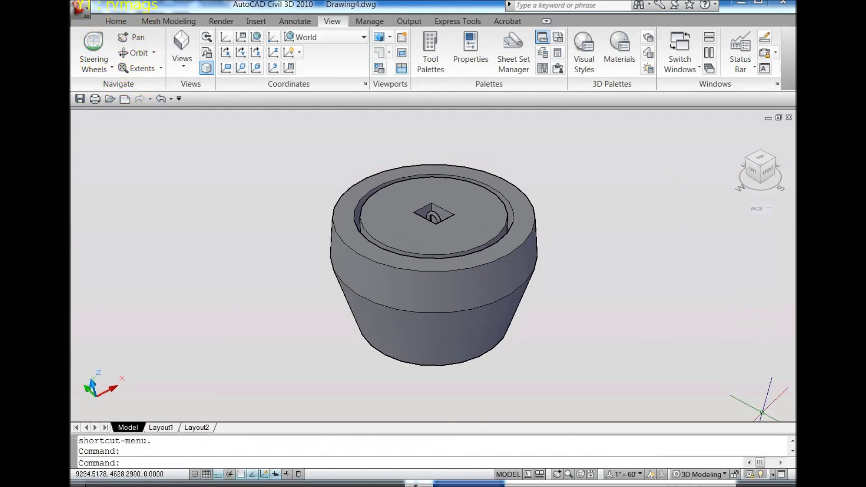